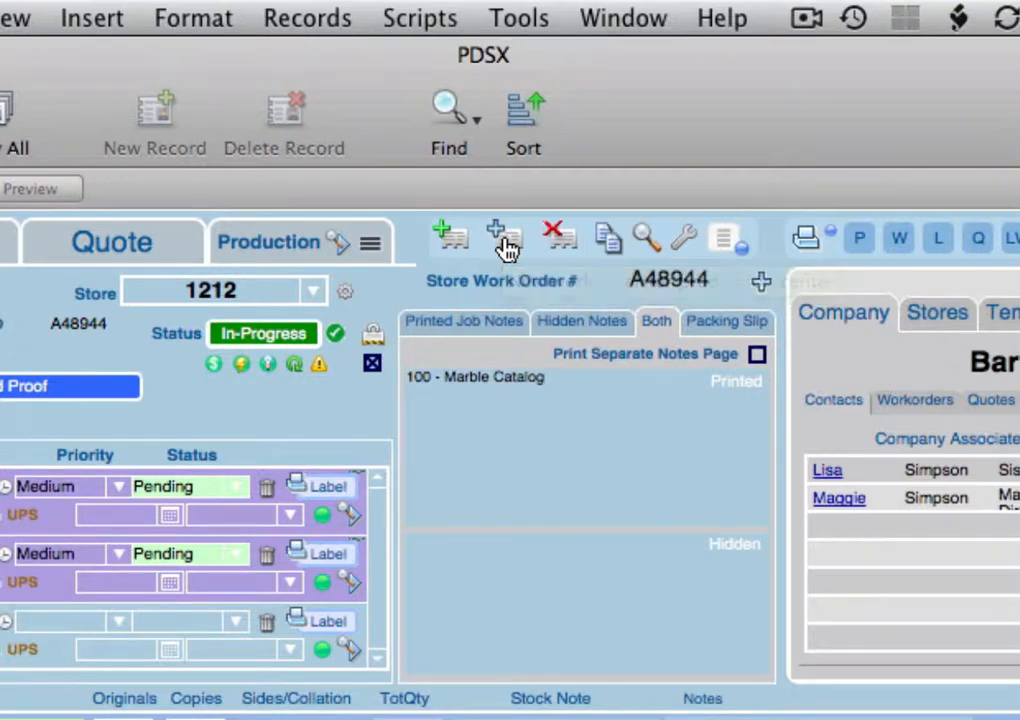
Step: Create work order A48945, enter its creator, and set the company to Bart's Slingshot Camp
click(505, 246)
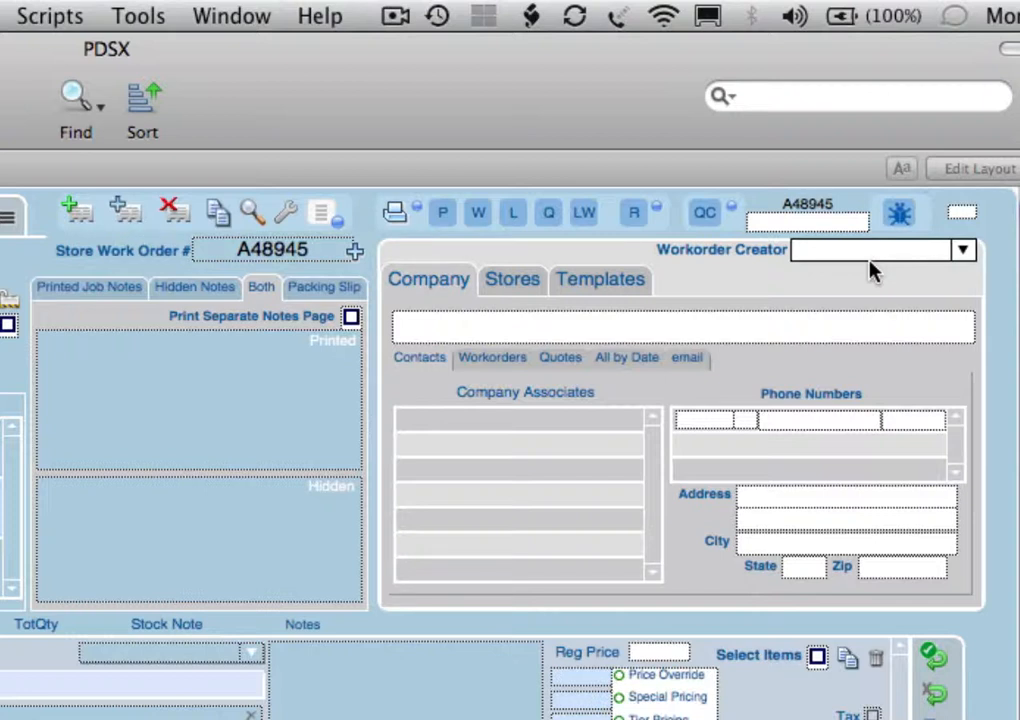
text(Xandon Froggat)
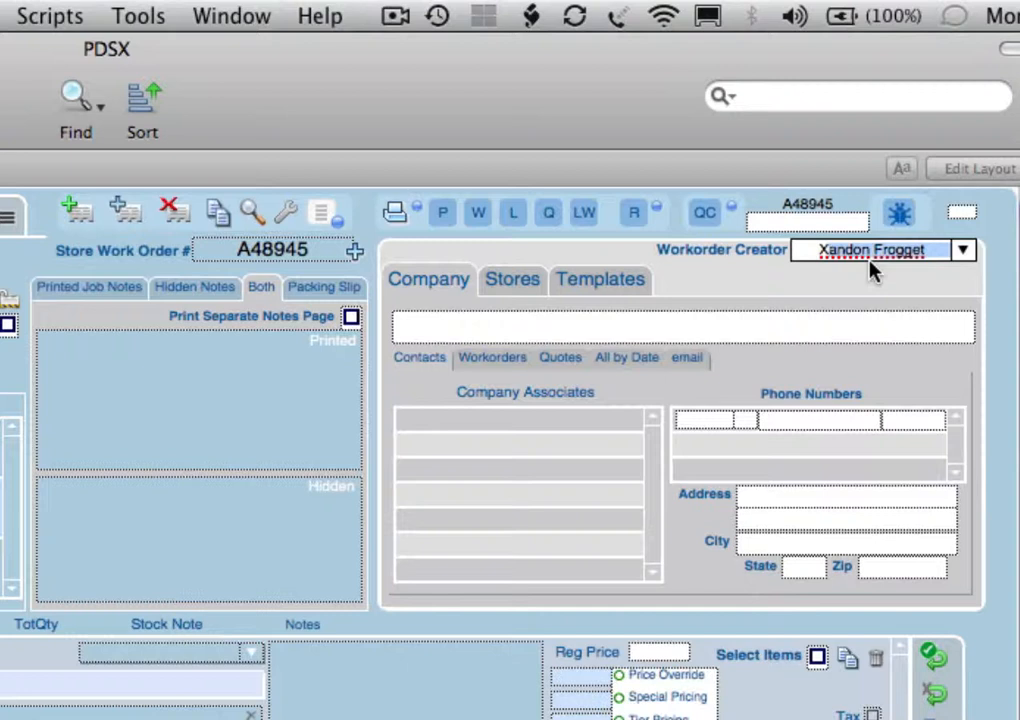
key(Tab)
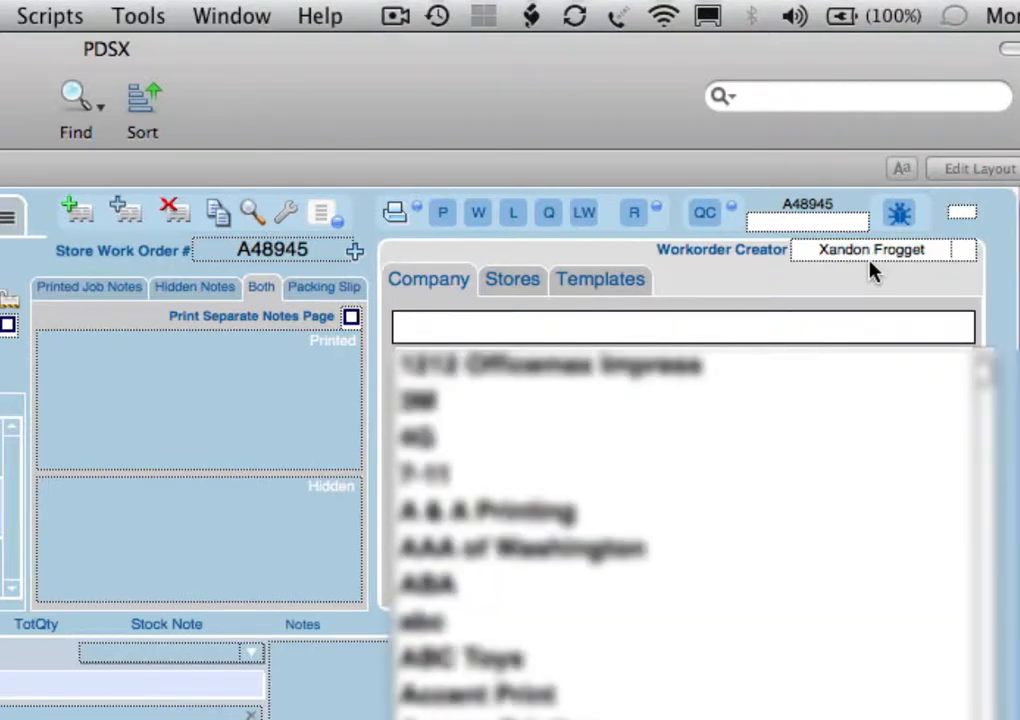
text(Bart)
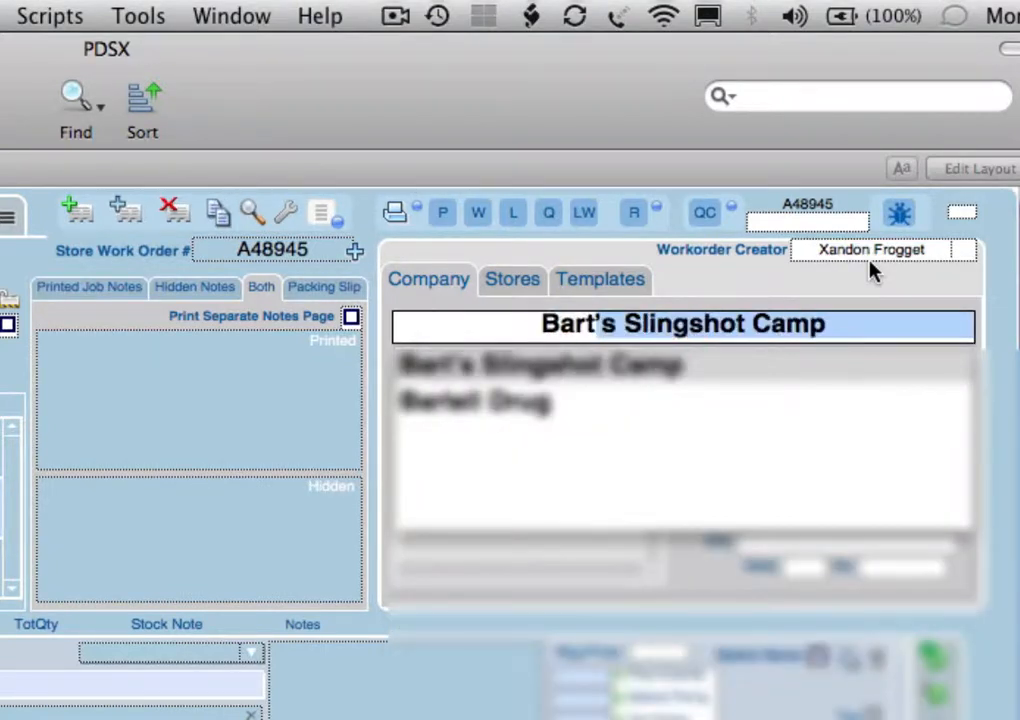
text(')
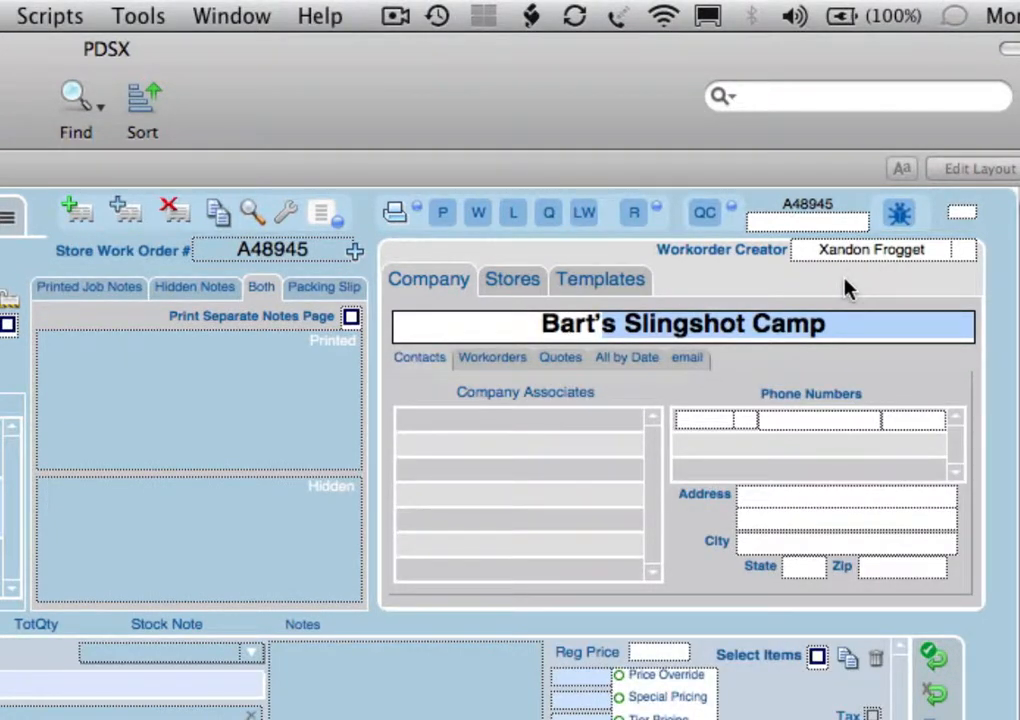
key(Return)
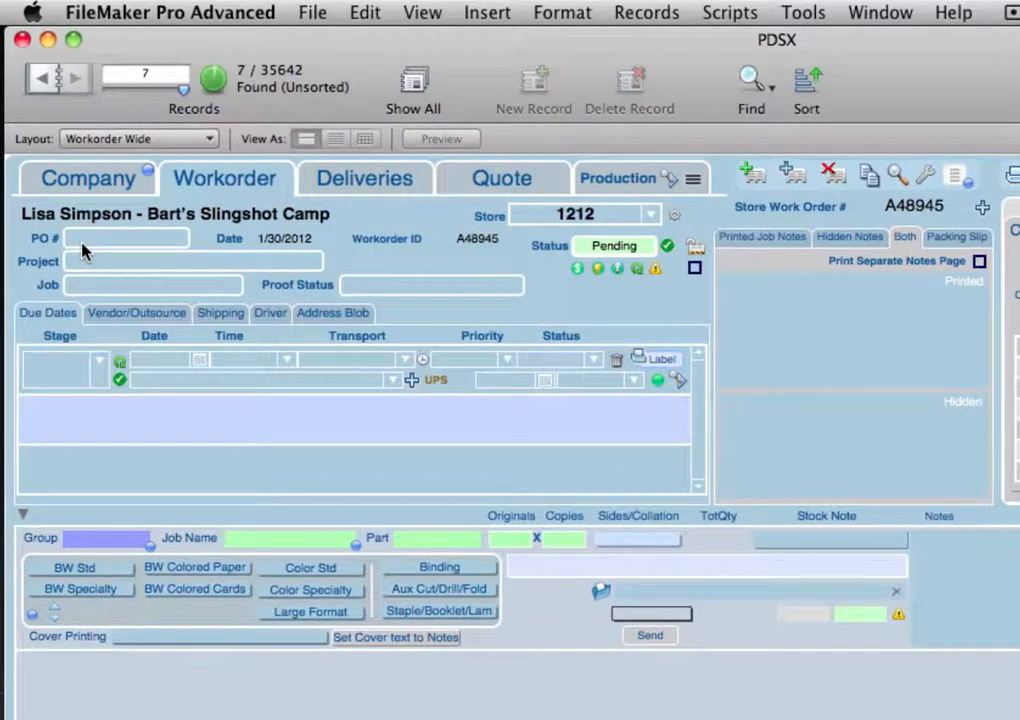
Step: Enter the PO number, project Spring Training and job Marble Catalog
click(55, 160)
text(36742367)
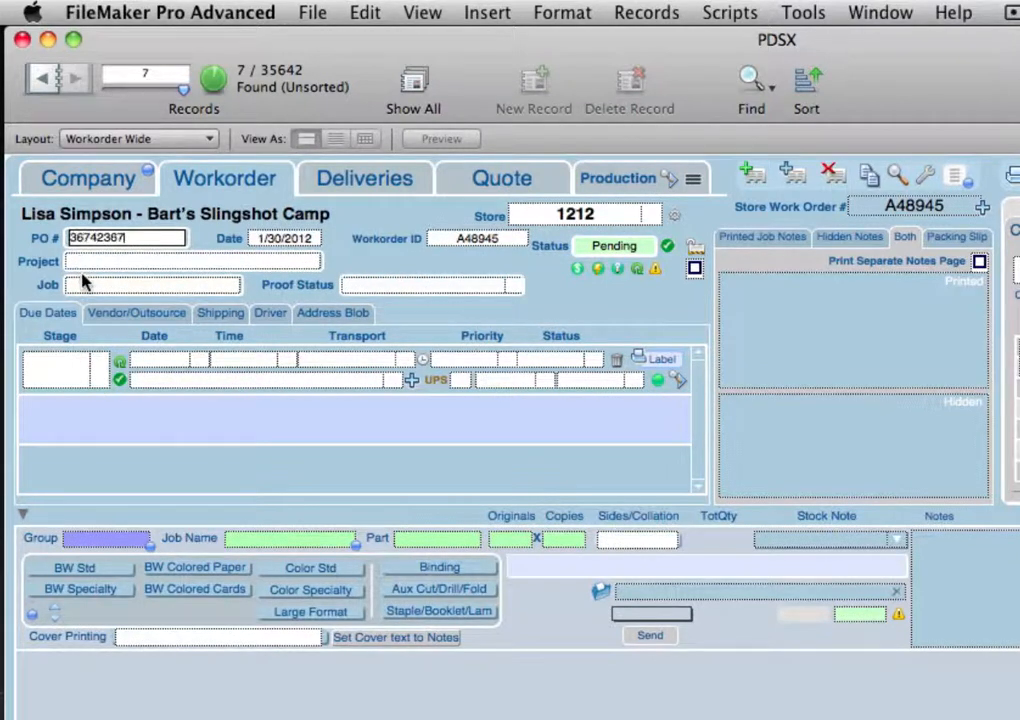
click(79, 262)
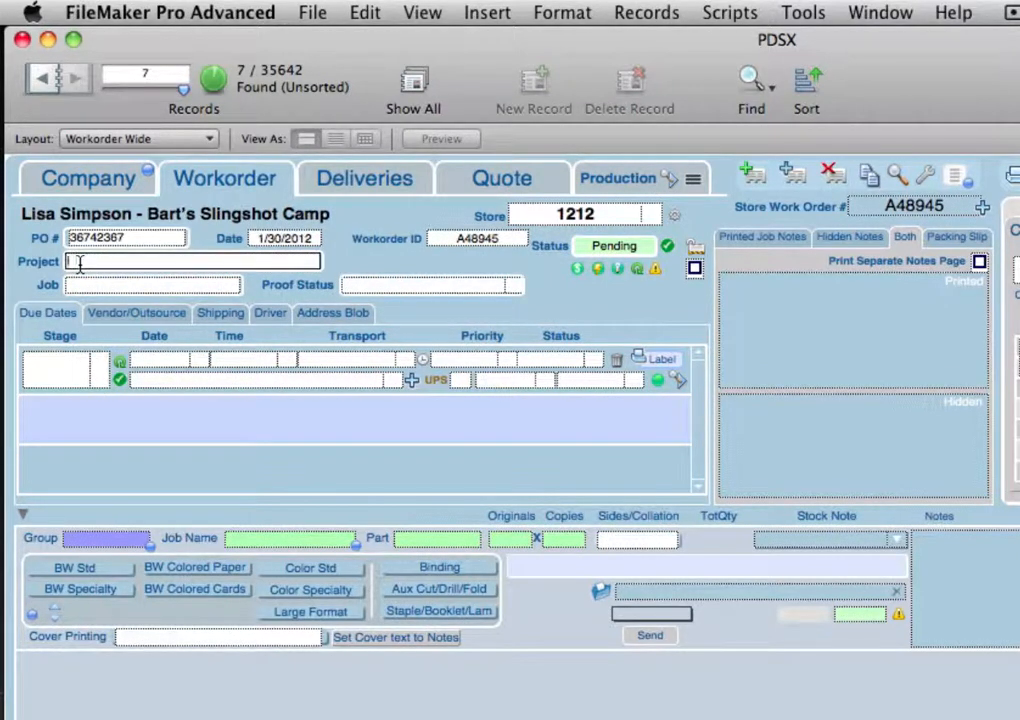
text(Spring Training)
click(87, 287)
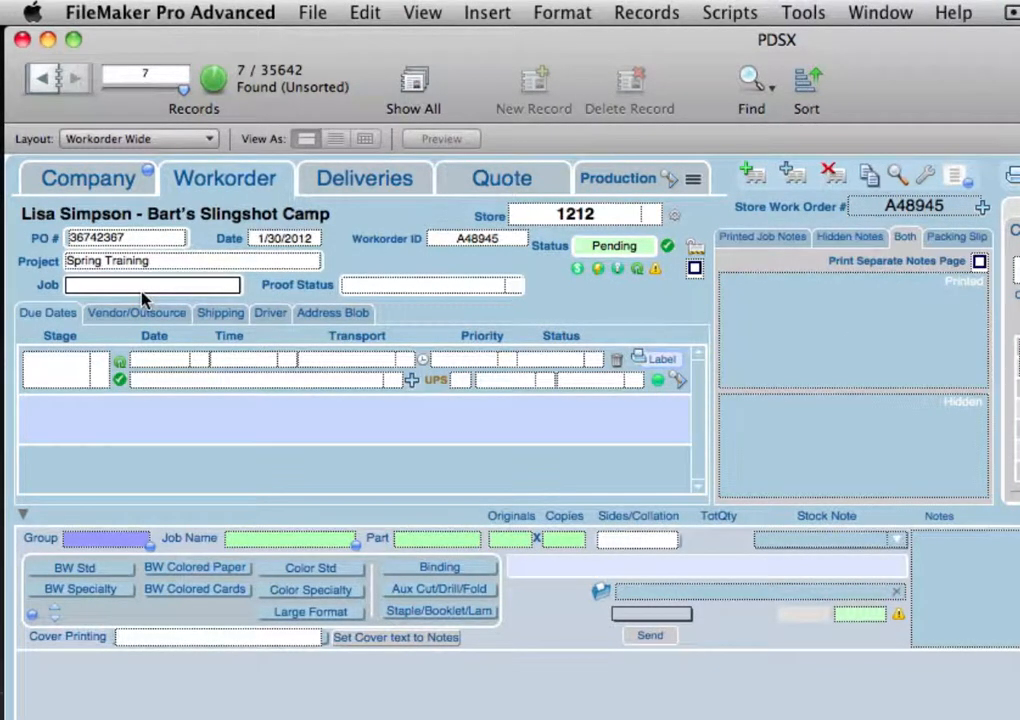
text(Marble Catalog)
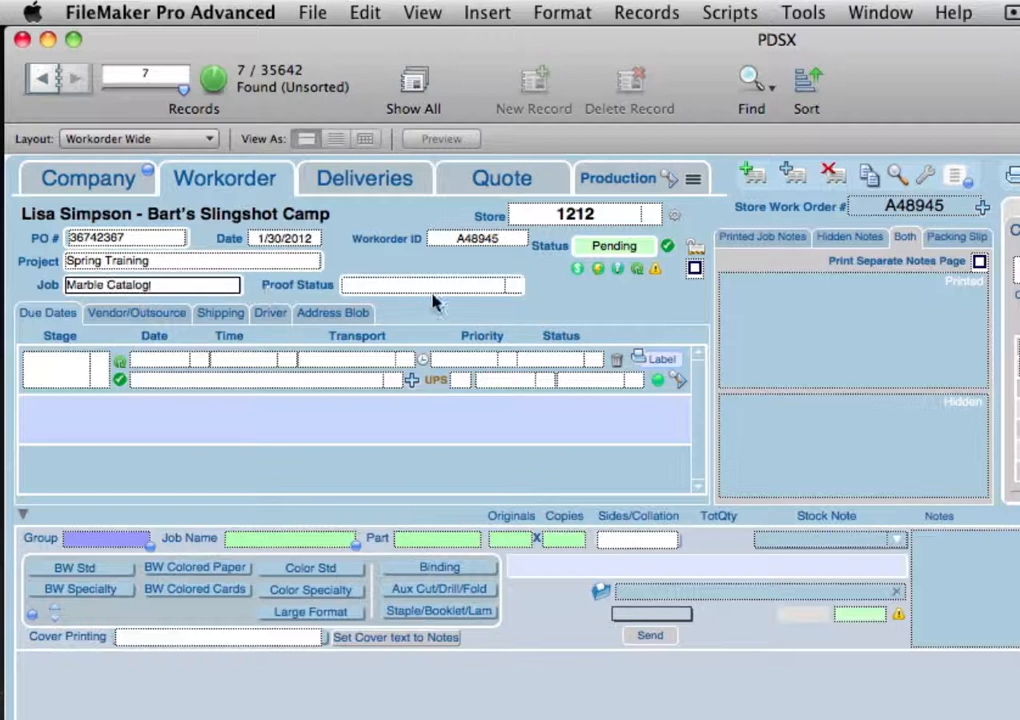
key(Tab)
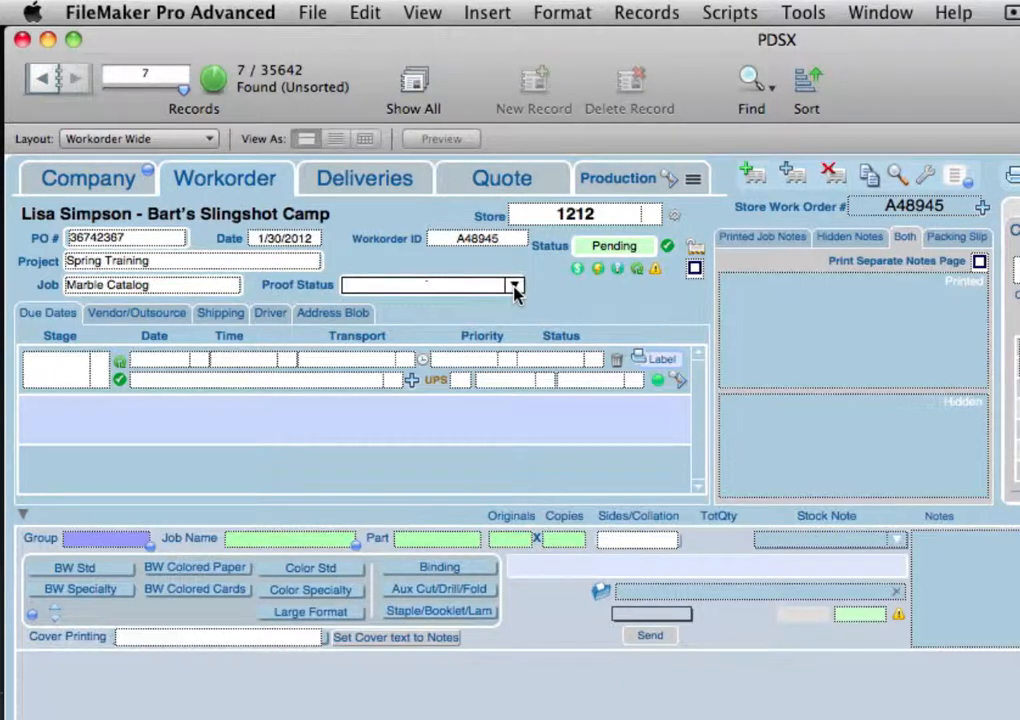
Step: Set the proof status to Need Proof
click(515, 286)
click(387, 305)
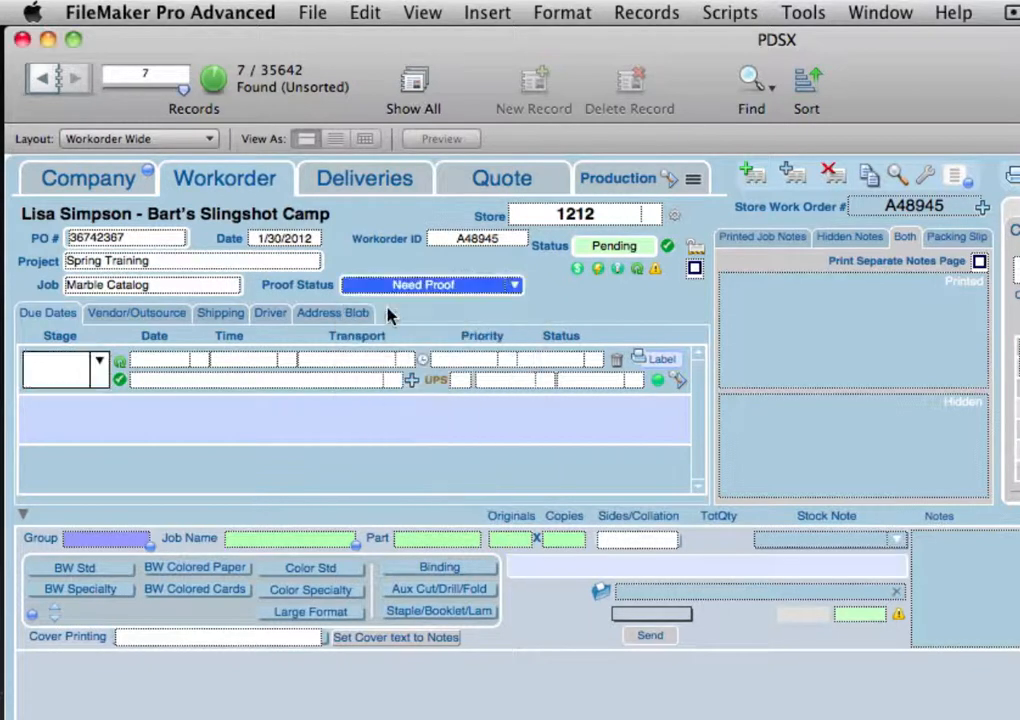
click(57, 369)
Step: Make the first due-date row a Proof stage: 1/30/12, 4:00 PM, Email to the first camp contact
click(99, 368)
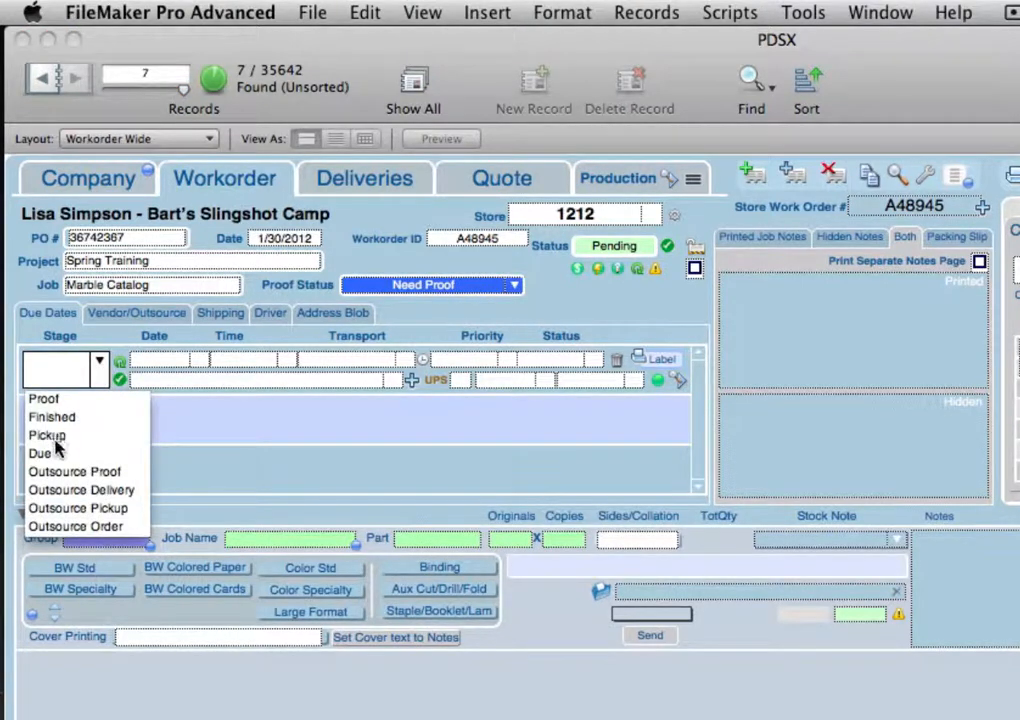
click(42, 399)
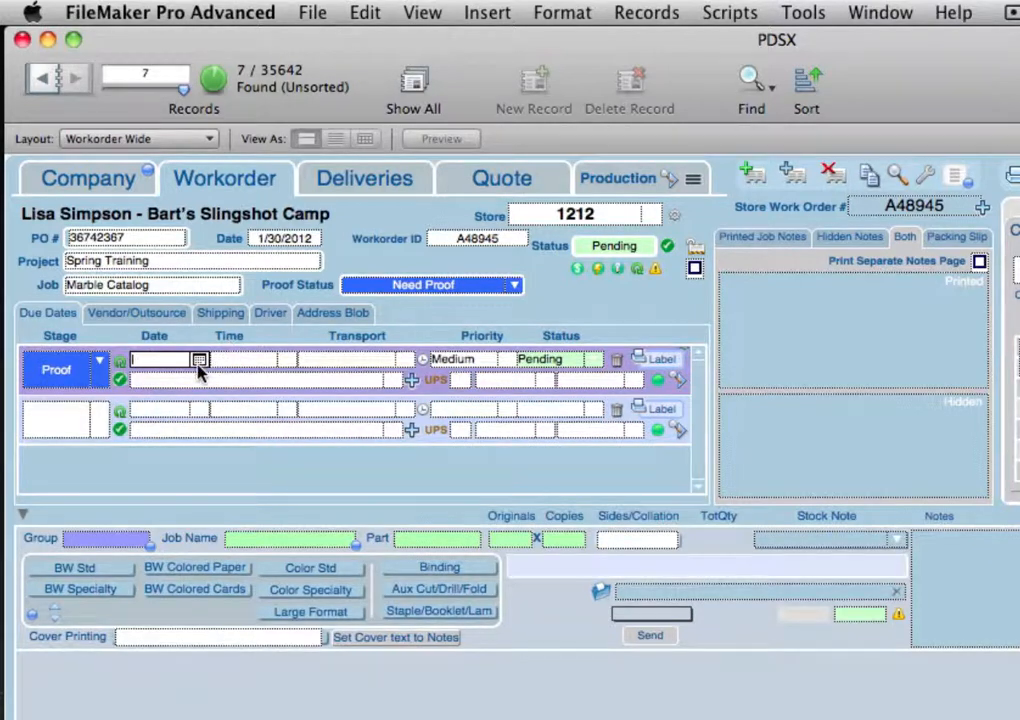
click(199, 360)
click(180, 507)
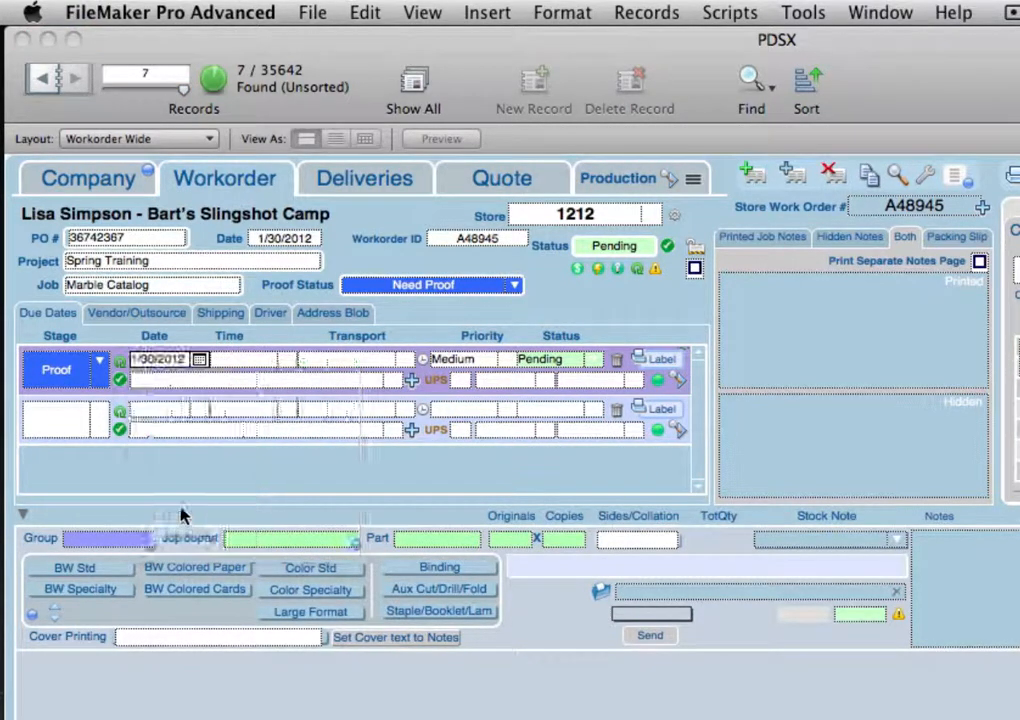
key(Tab)
click(287, 359)
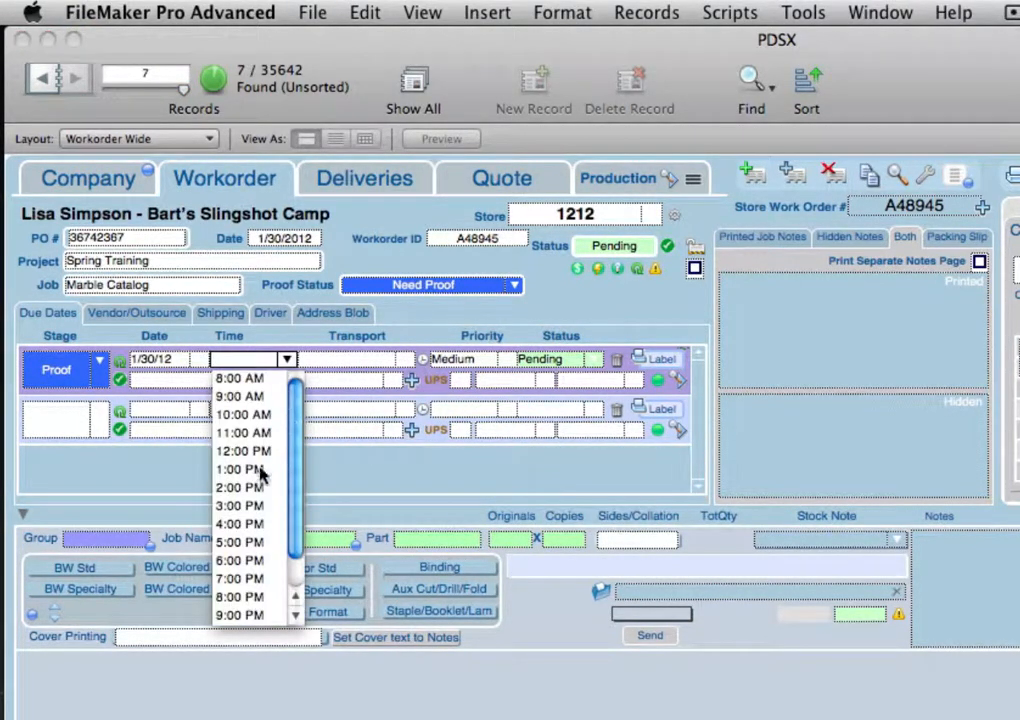
click(240, 524)
key(Tab)
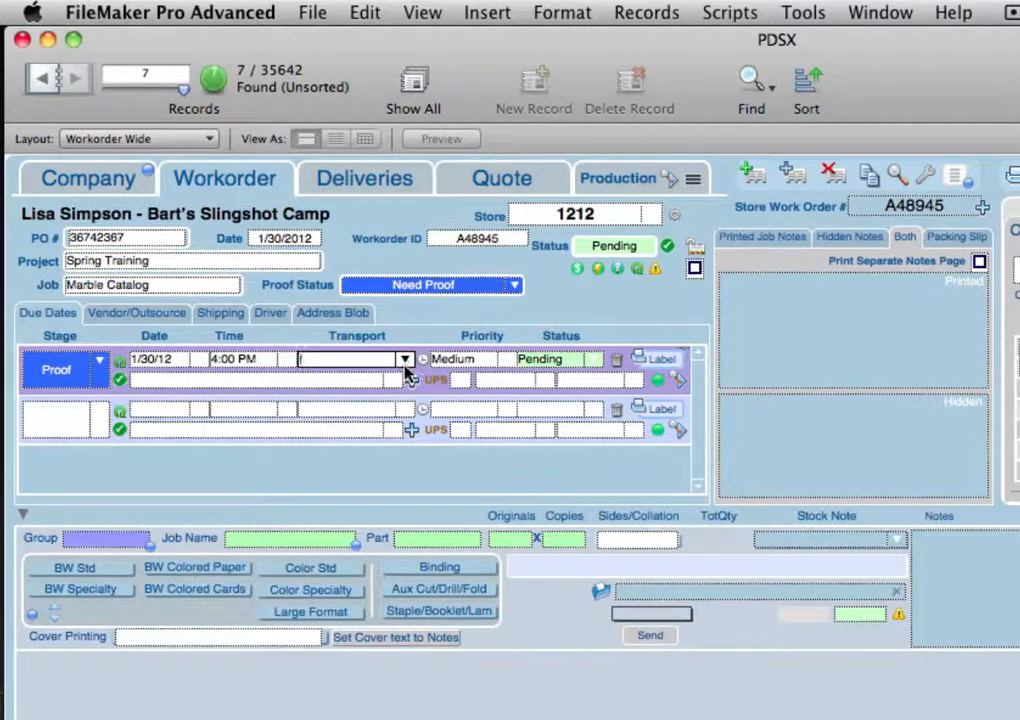
click(405, 360)
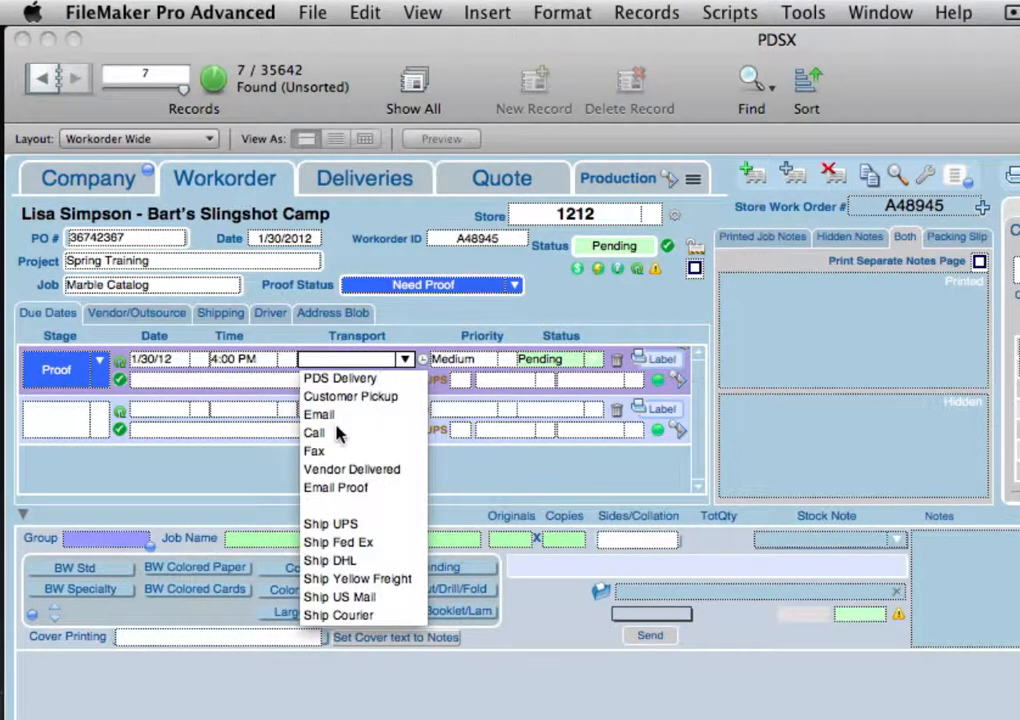
click(330, 418)
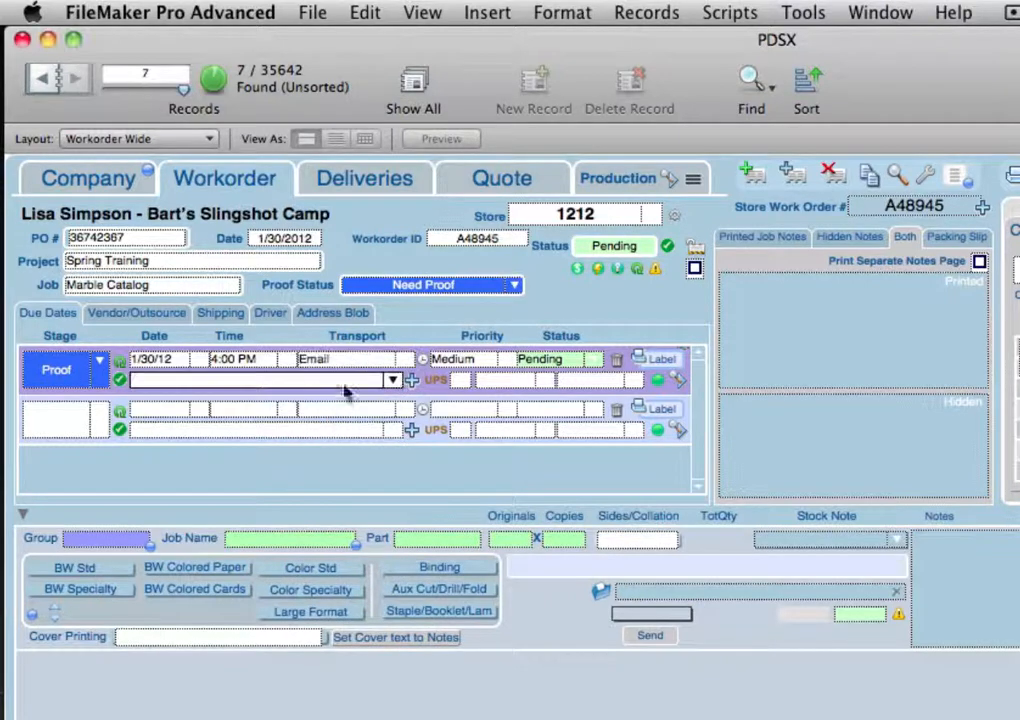
click(393, 381)
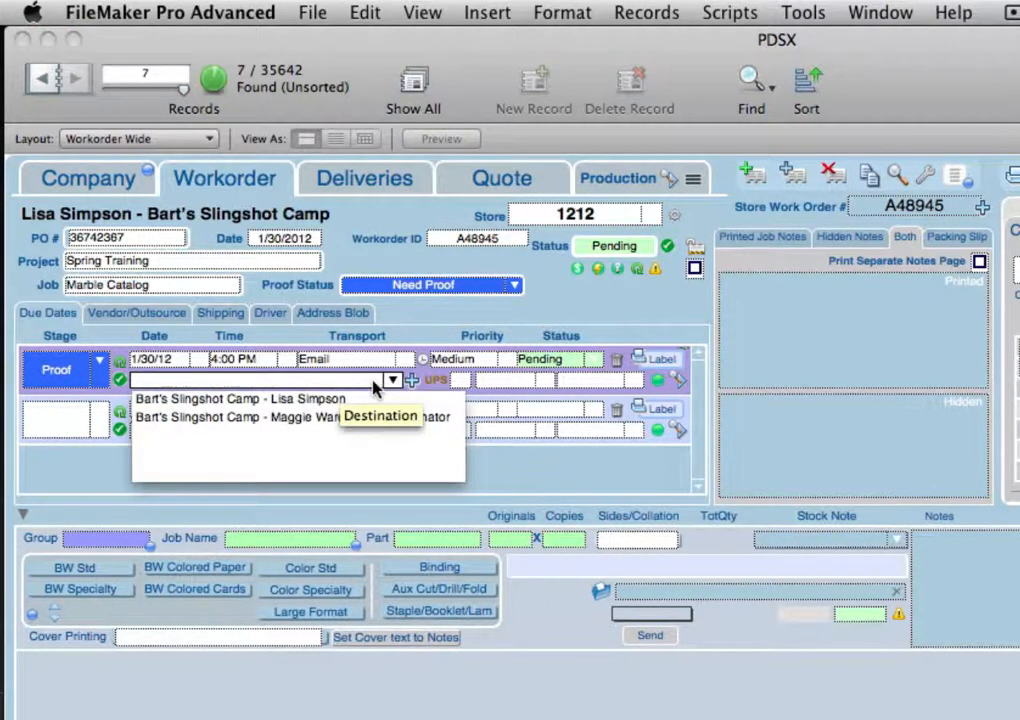
click(247, 402)
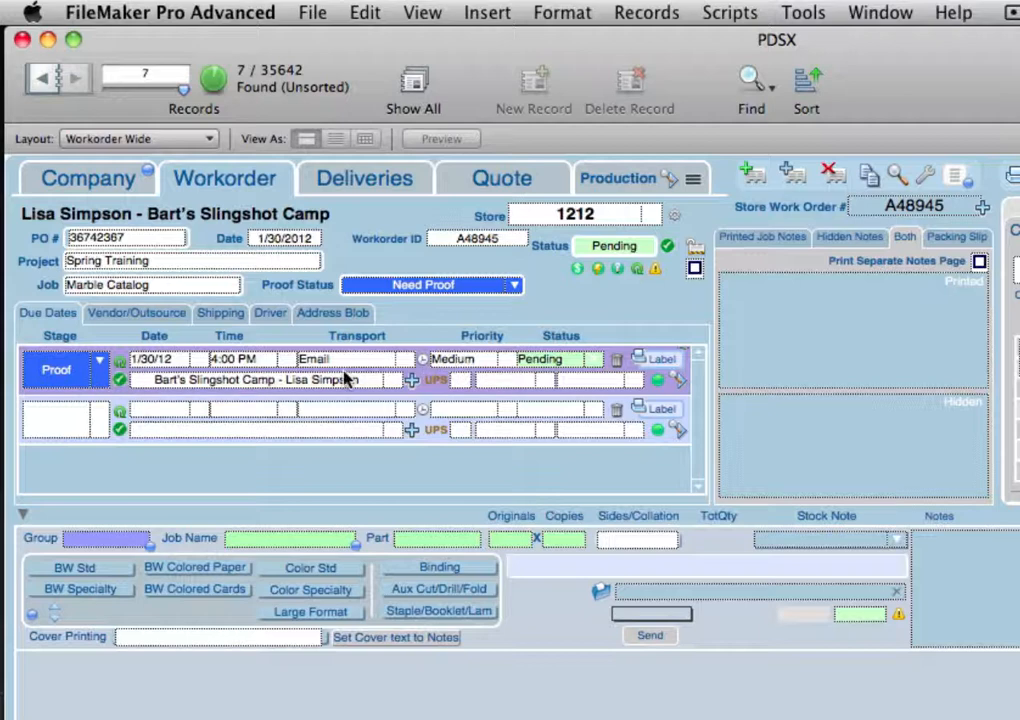
Step: Add a Due row for 1/31/12 at 4:00 PM by PDS Delivery to the warehouse coordinator, and commit
click(100, 420)
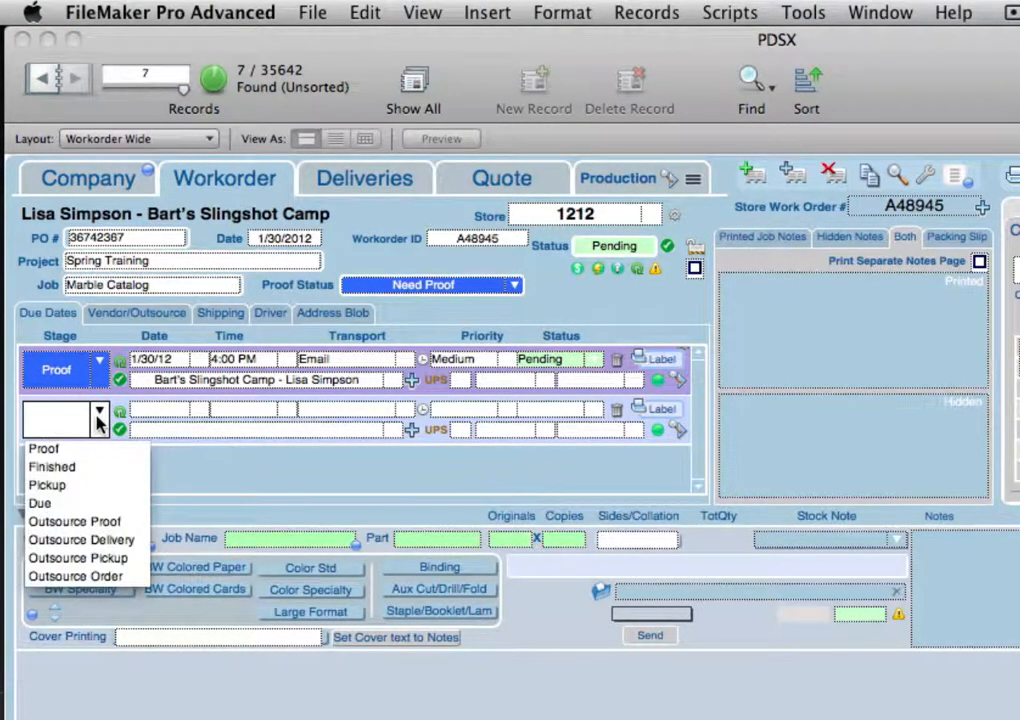
click(42, 505)
click(200, 410)
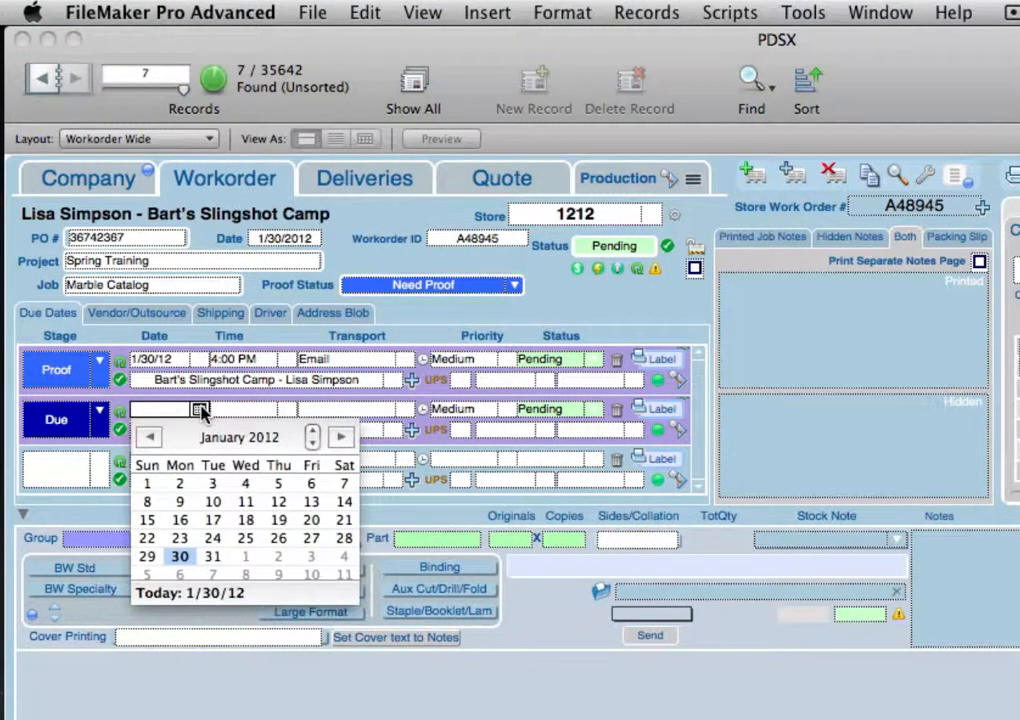
click(212, 556)
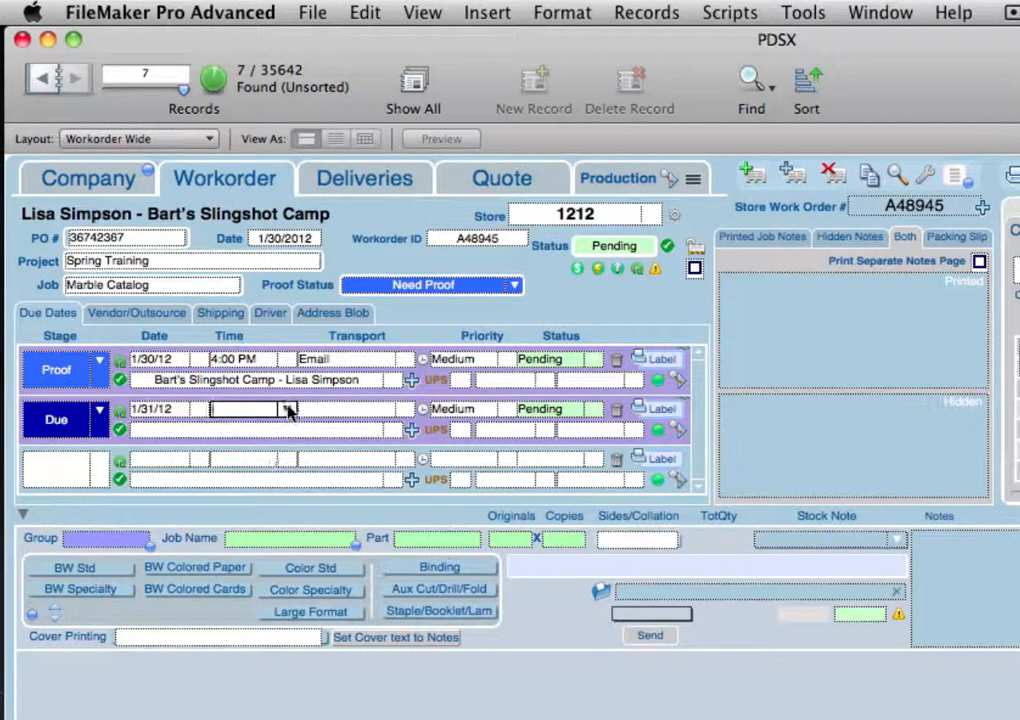
click(288, 410)
click(240, 577)
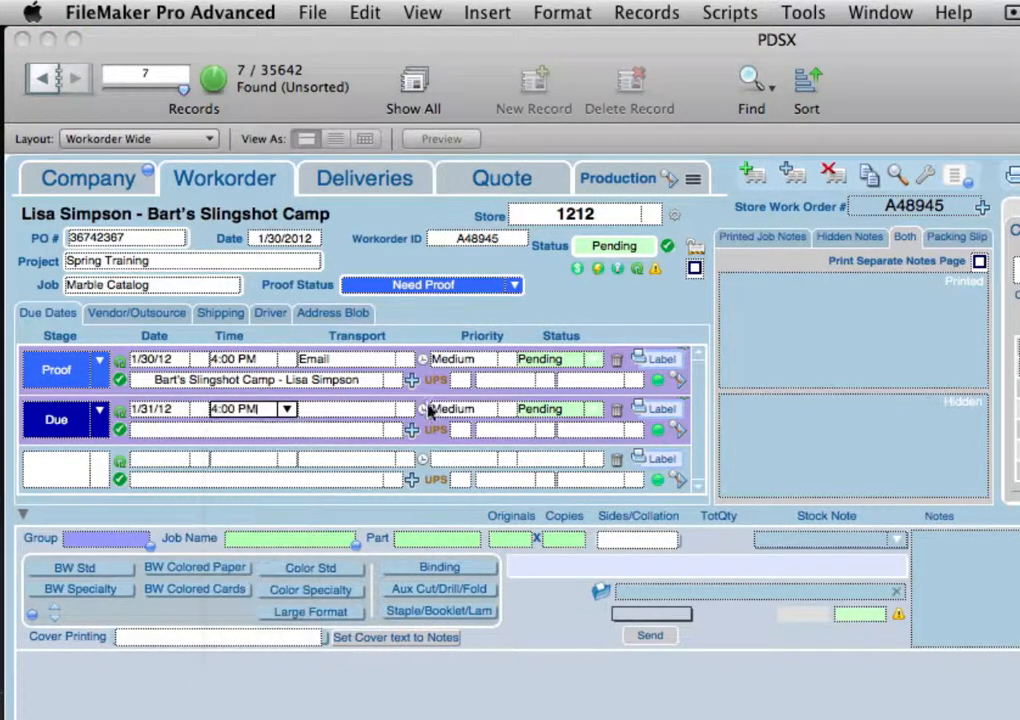
click(405, 409)
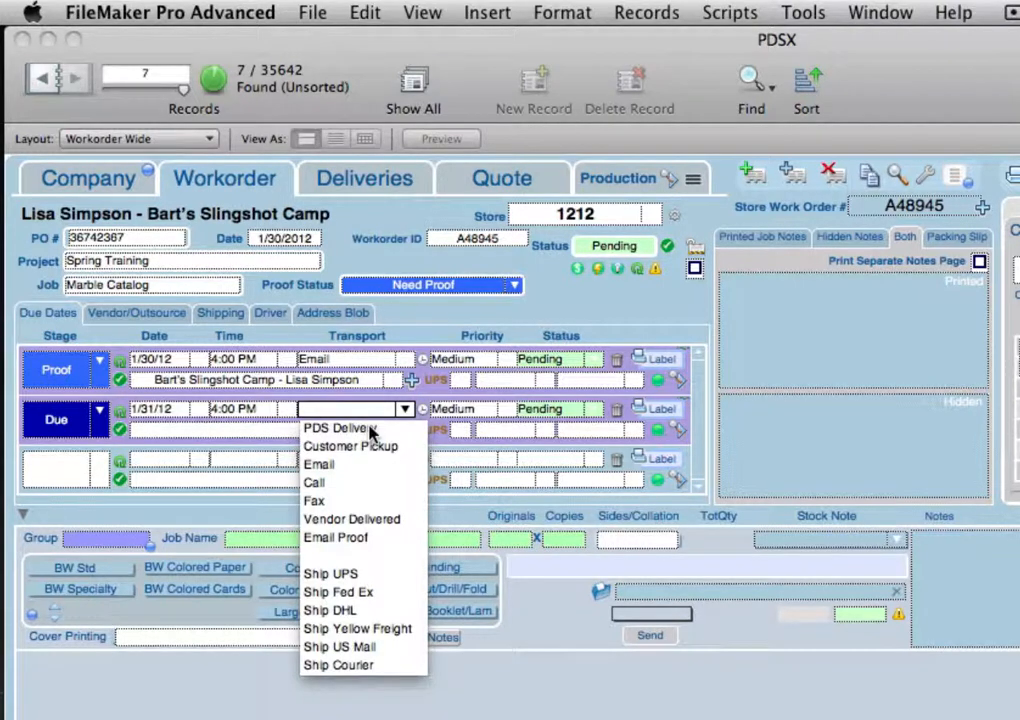
click(372, 430)
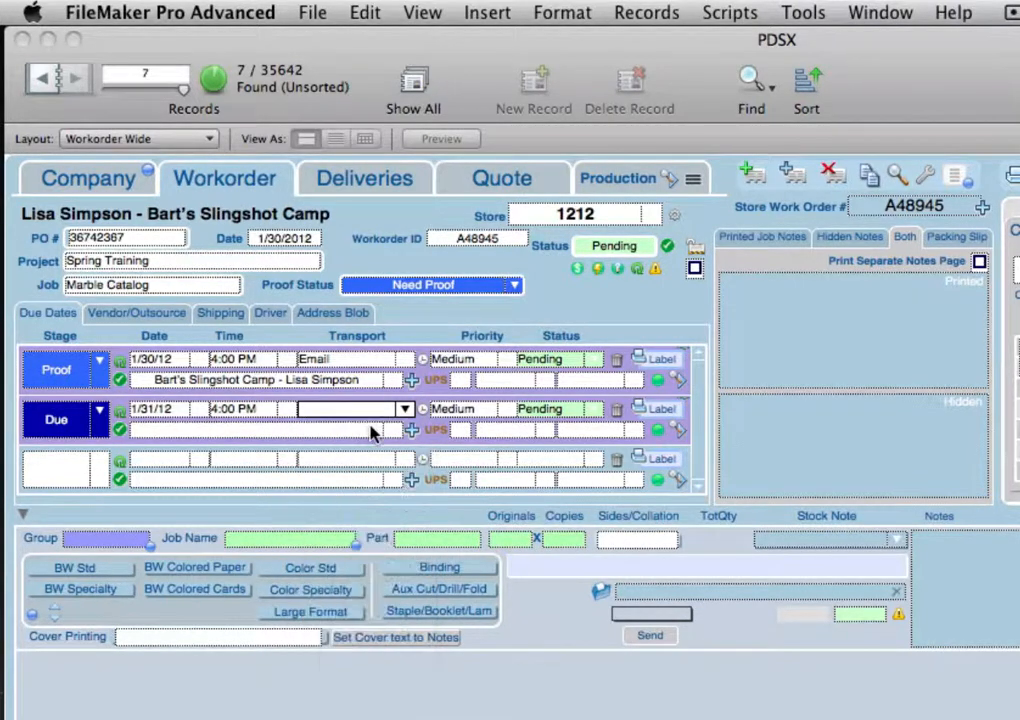
click(393, 430)
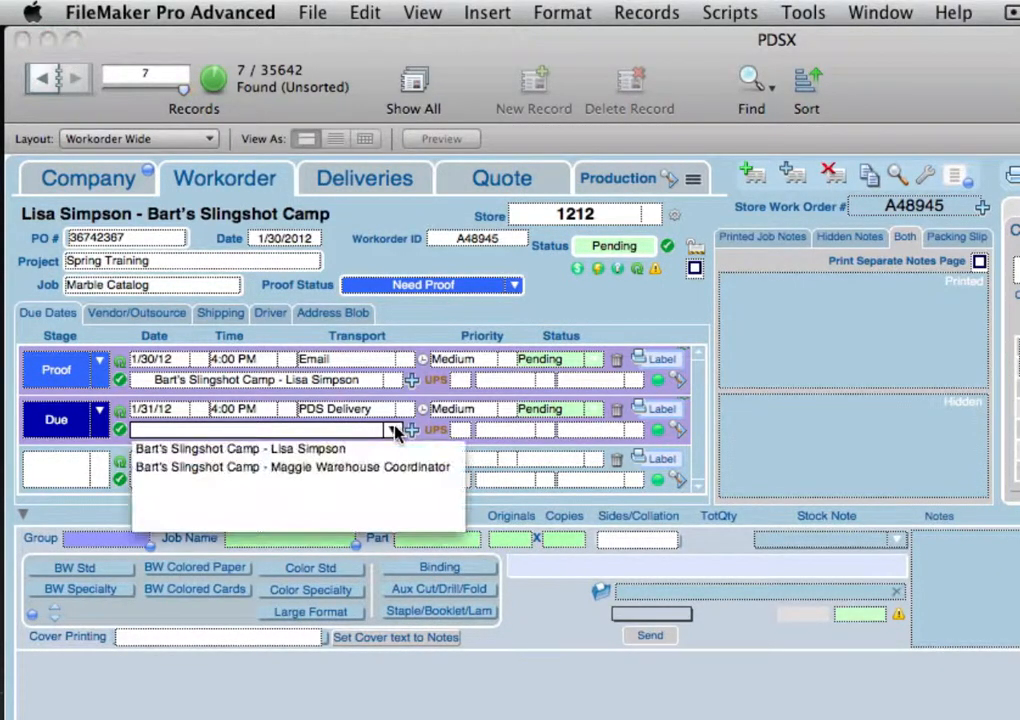
click(306, 476)
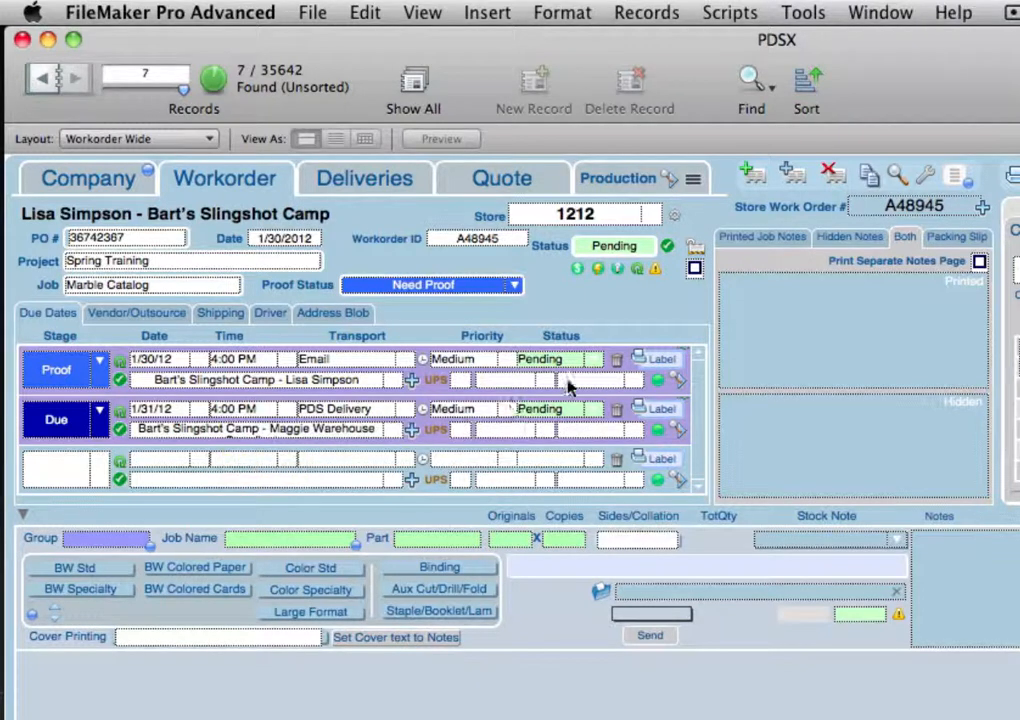
click(680, 304)
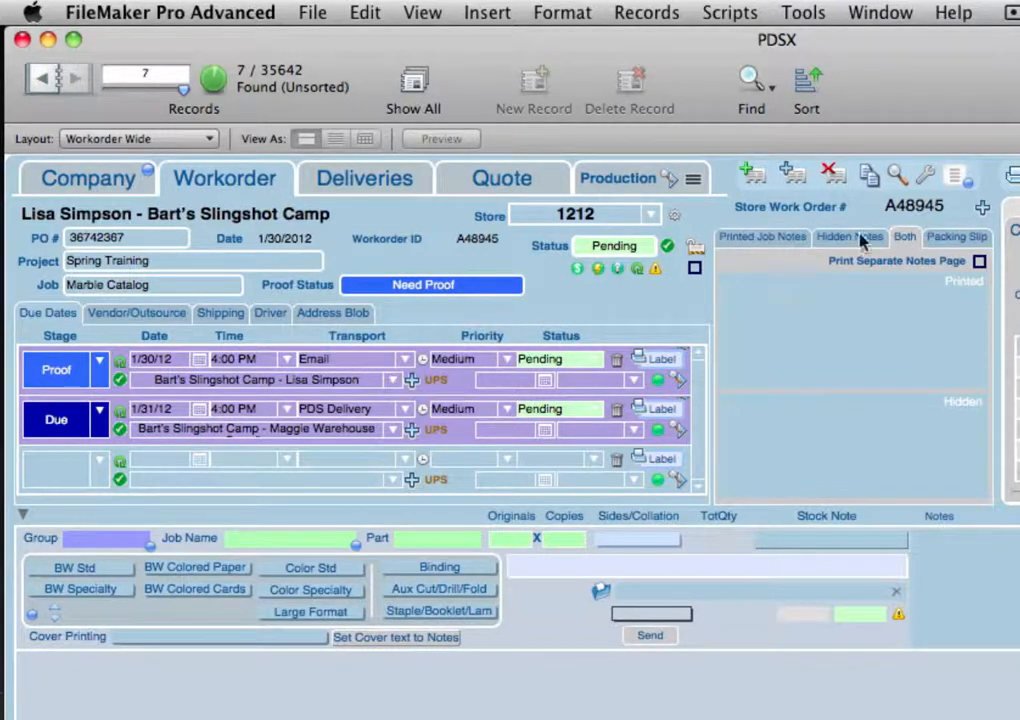
click(771, 244)
click(789, 312)
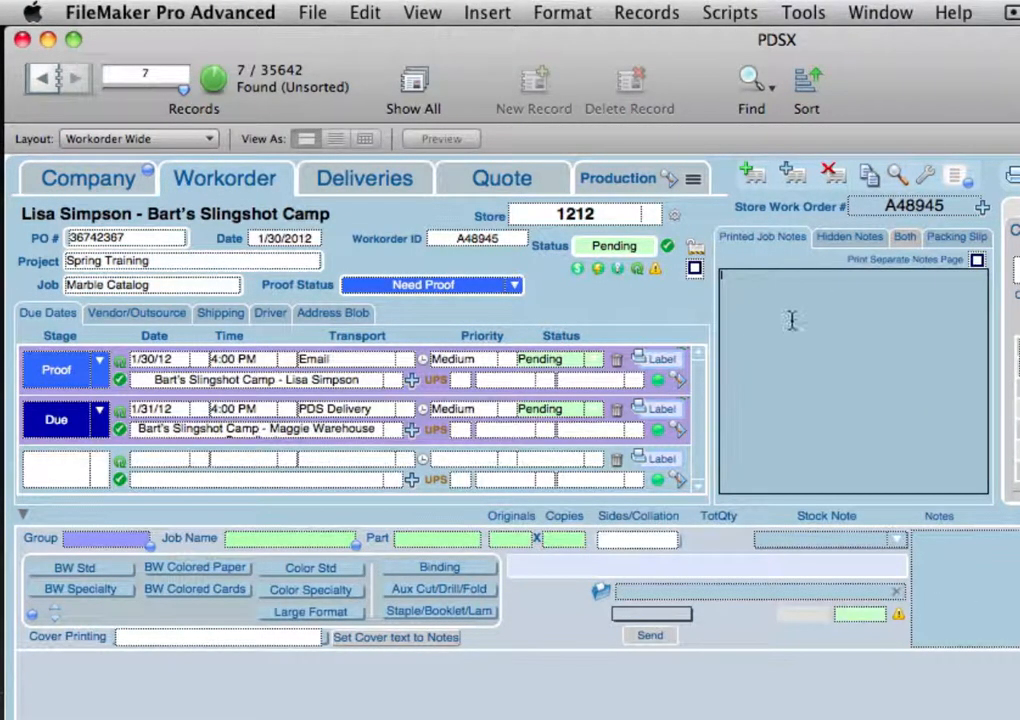
click(840, 238)
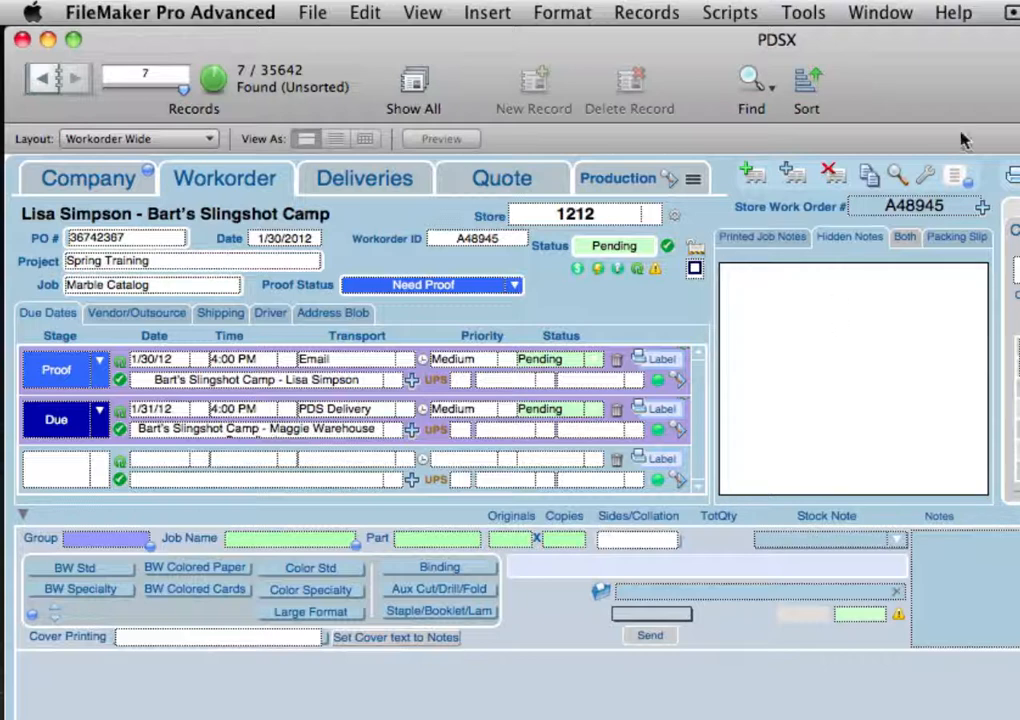
click(905, 237)
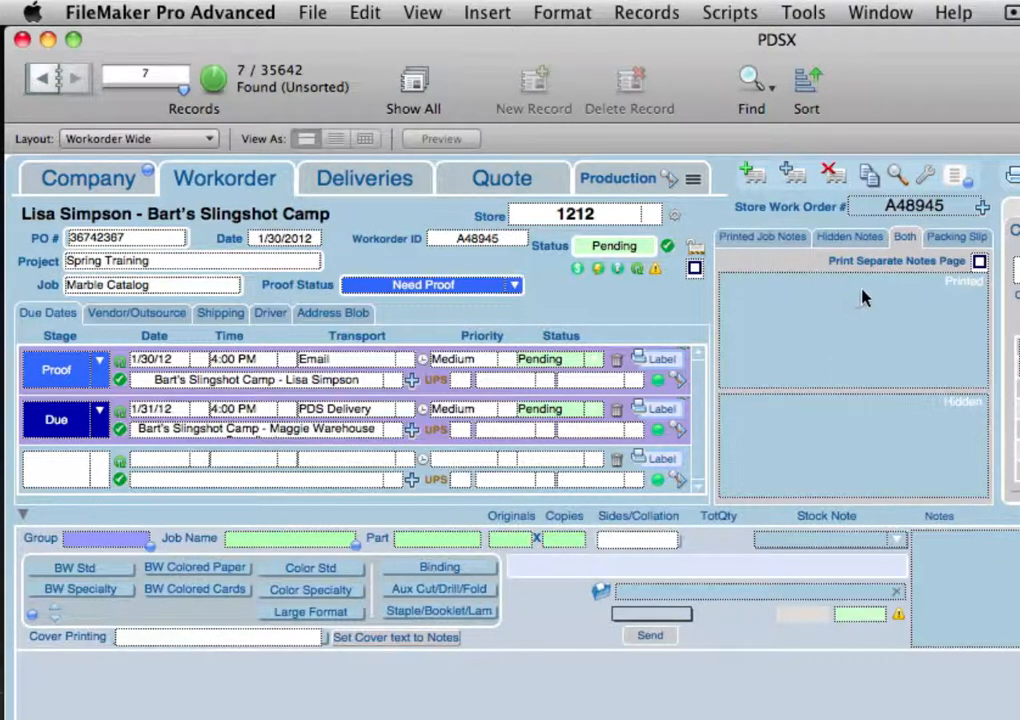
click(962, 240)
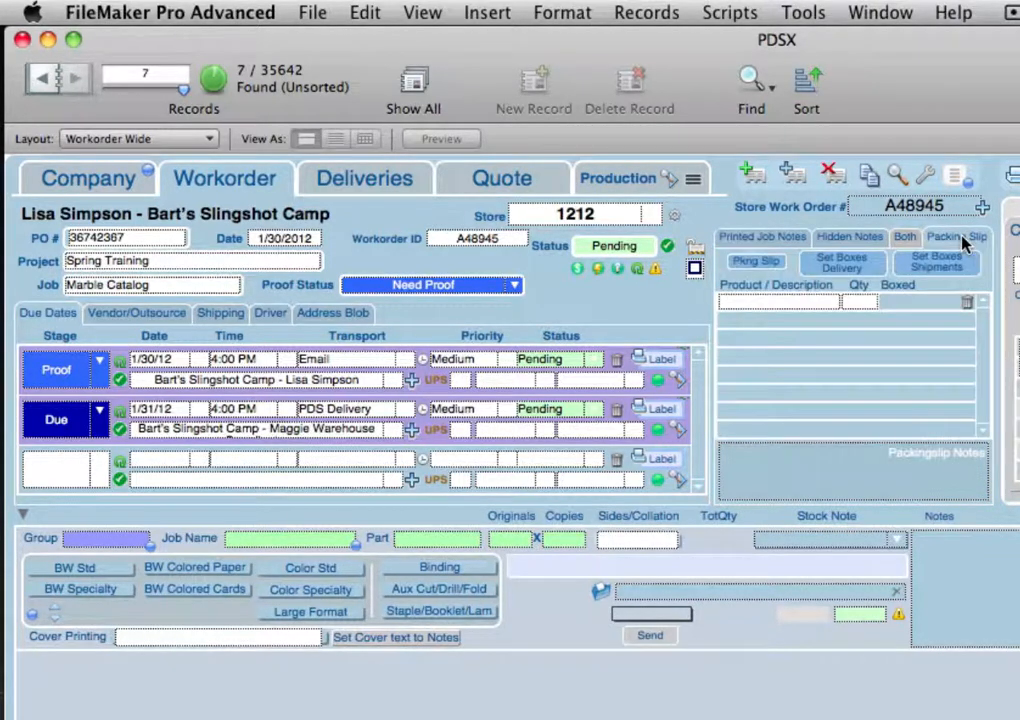
click(903, 238)
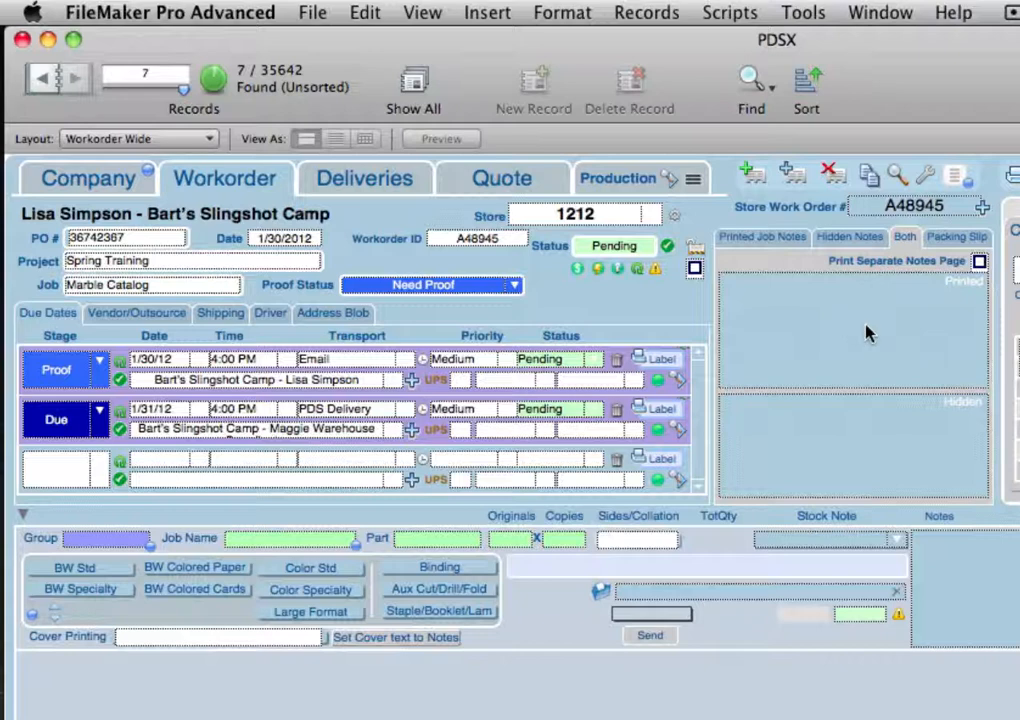
Step: Write '100 - Marble Catalog' in the printed job notes and copy the text
click(822, 297)
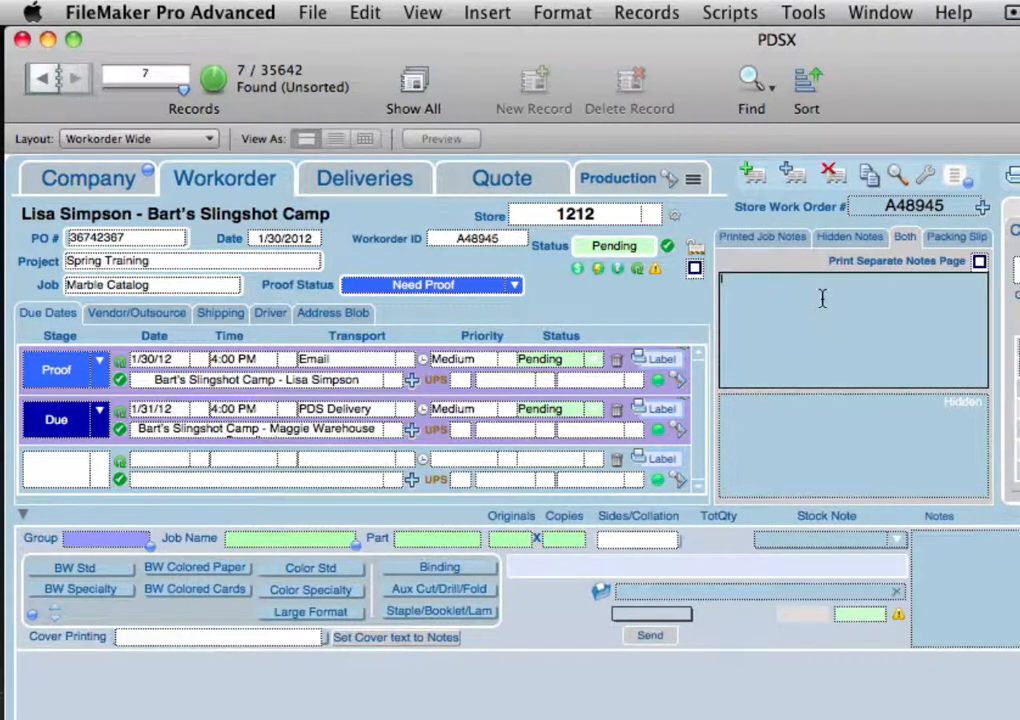
text(100 - Marble Catalog)
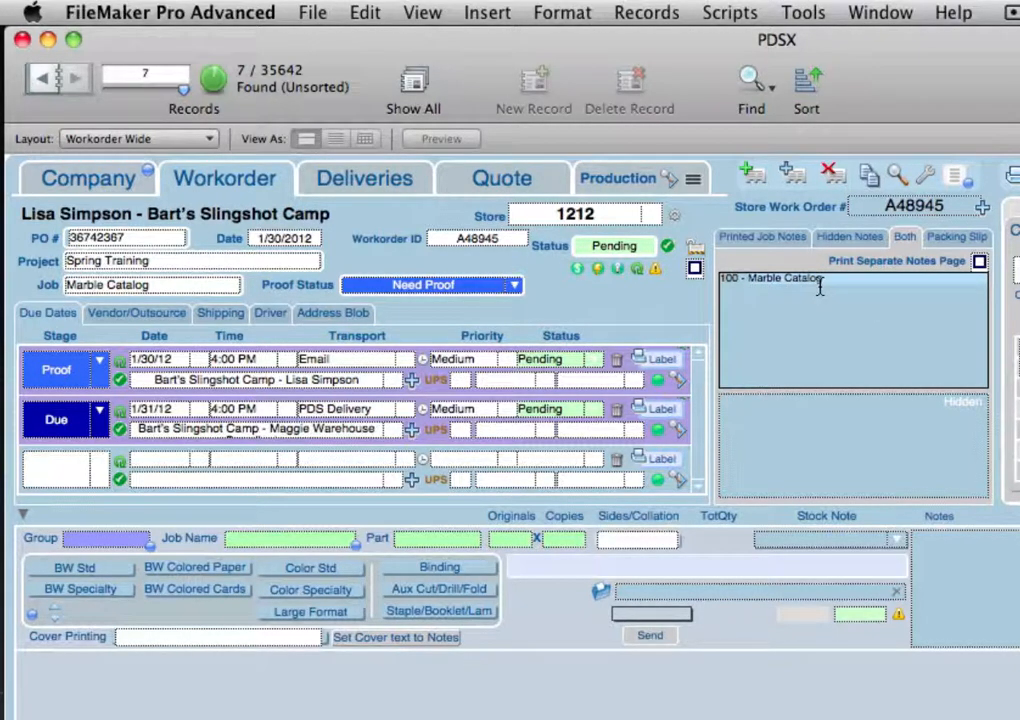
right_click(808, 285)
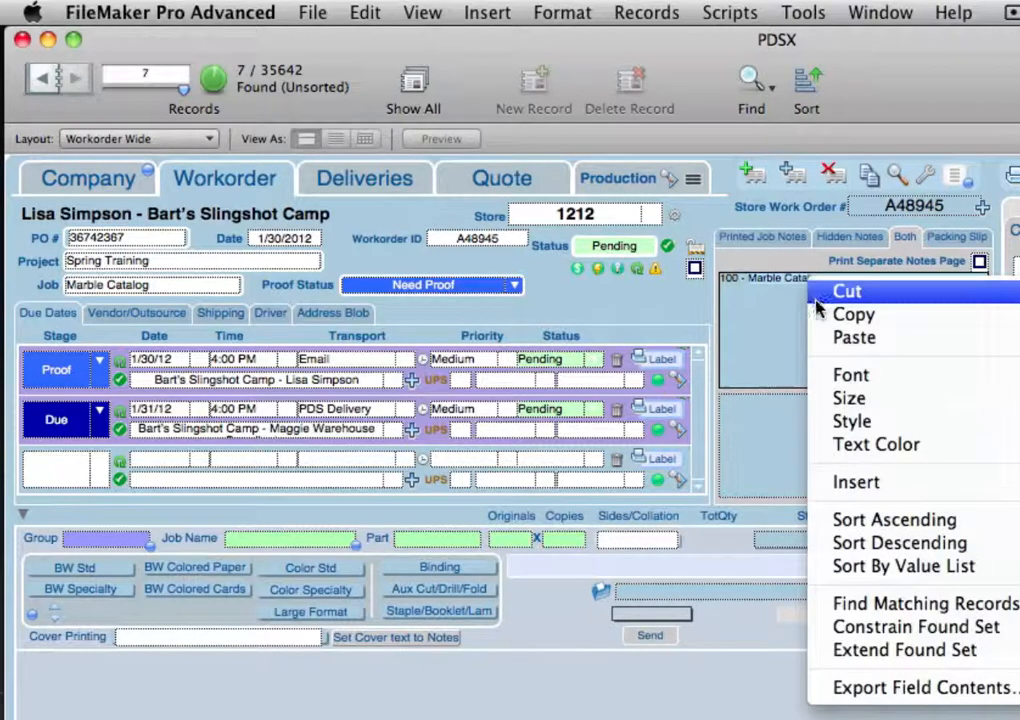
click(882, 311)
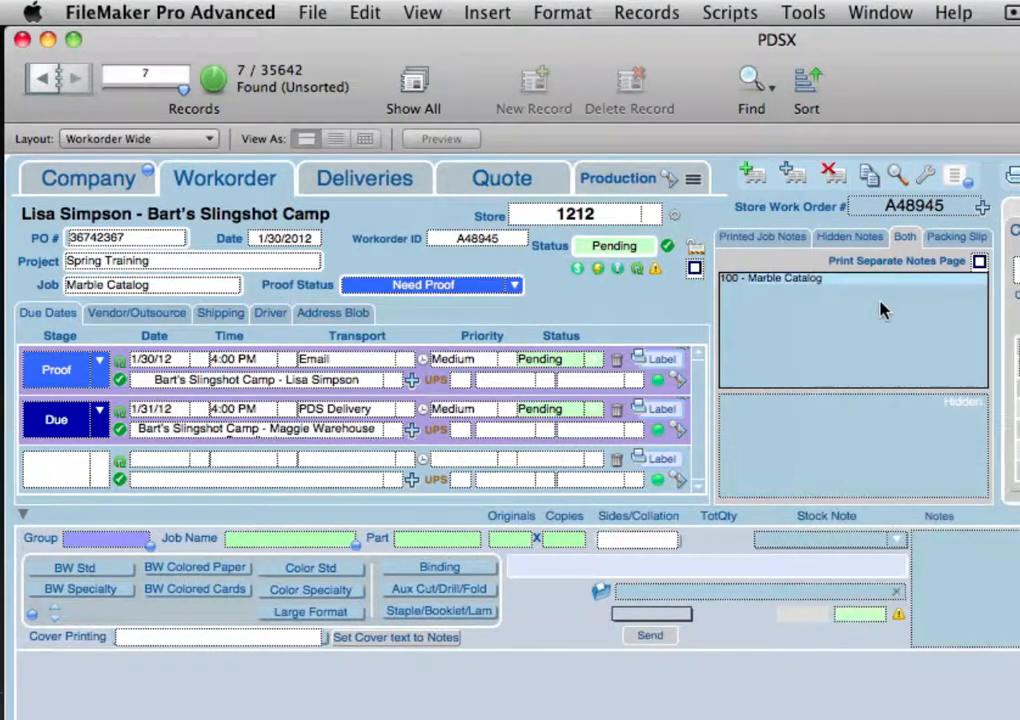
Step: Paste Marble Catalog as the first packing slip product with quantity 100, then commit the record
click(955, 238)
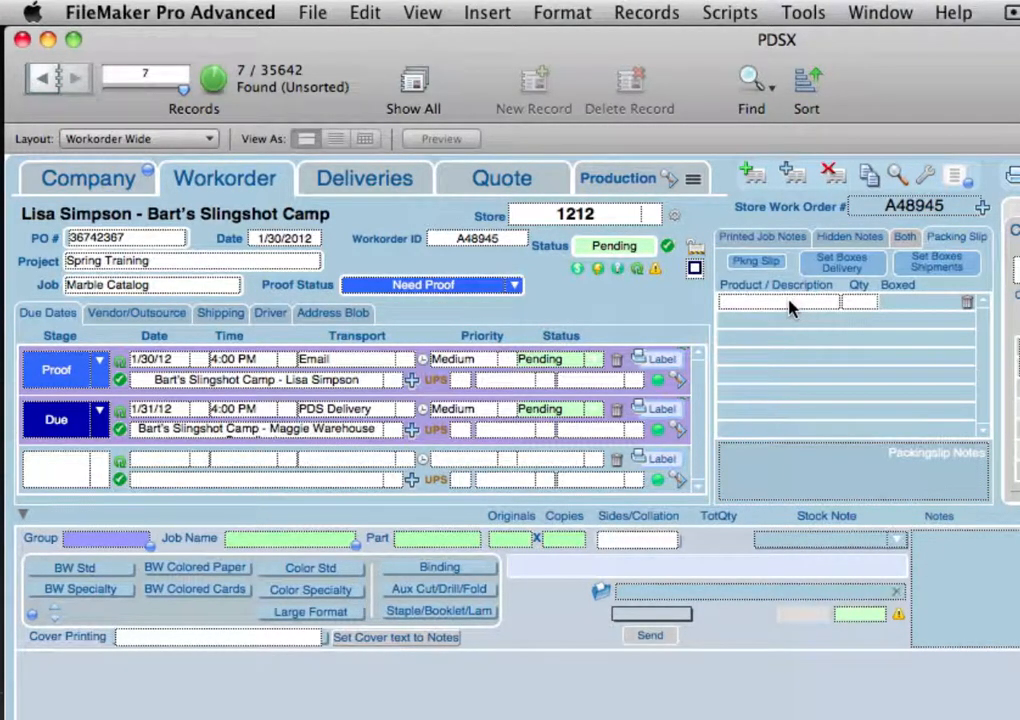
right_click(789, 305)
click(781, 310)
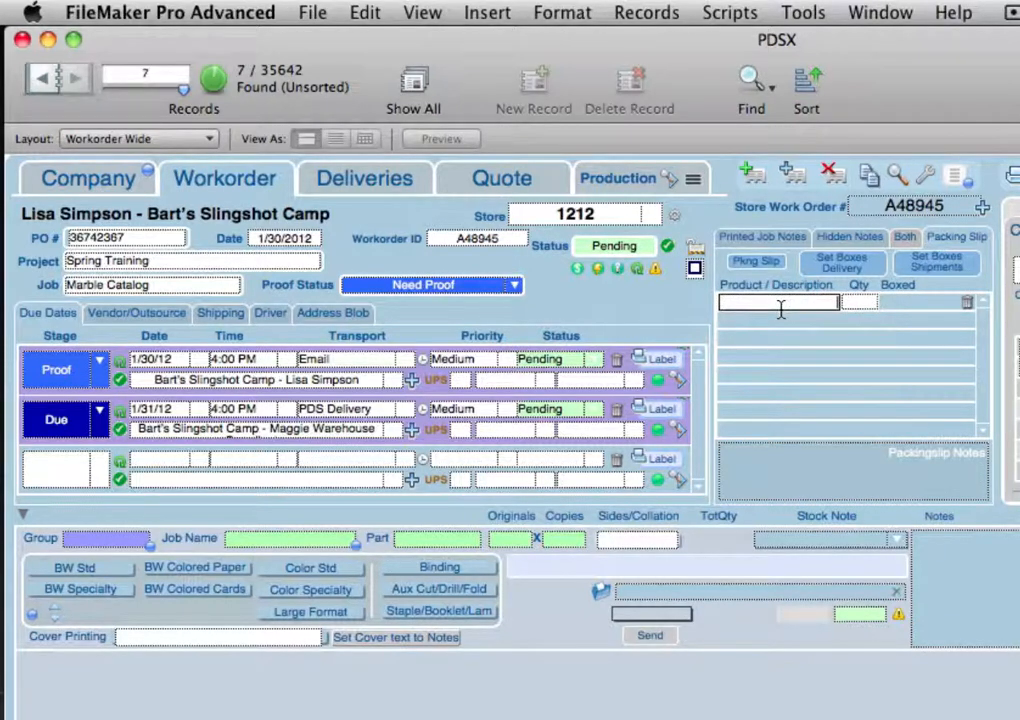
right_click(781, 310)
click(795, 364)
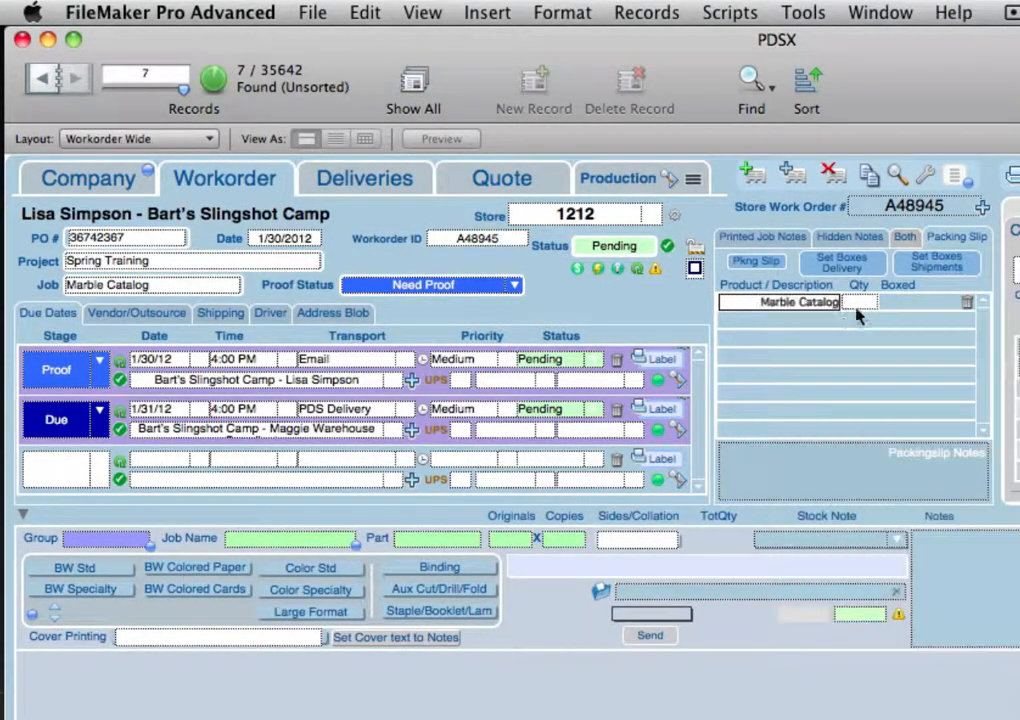
click(856, 302)
text(100)
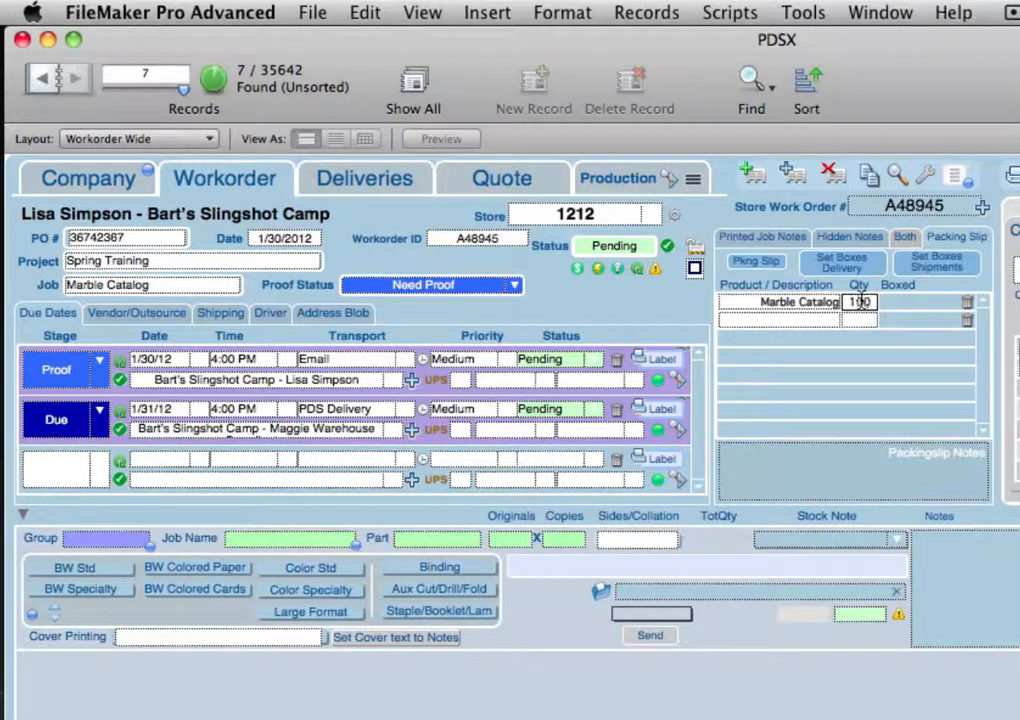
click(828, 364)
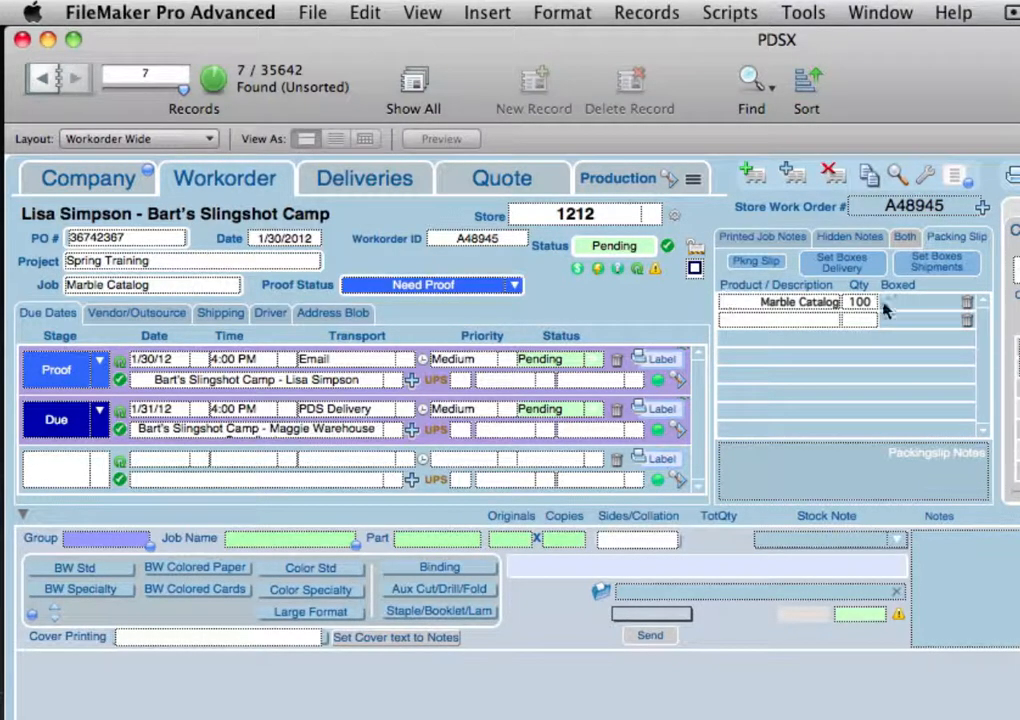
click(904, 237)
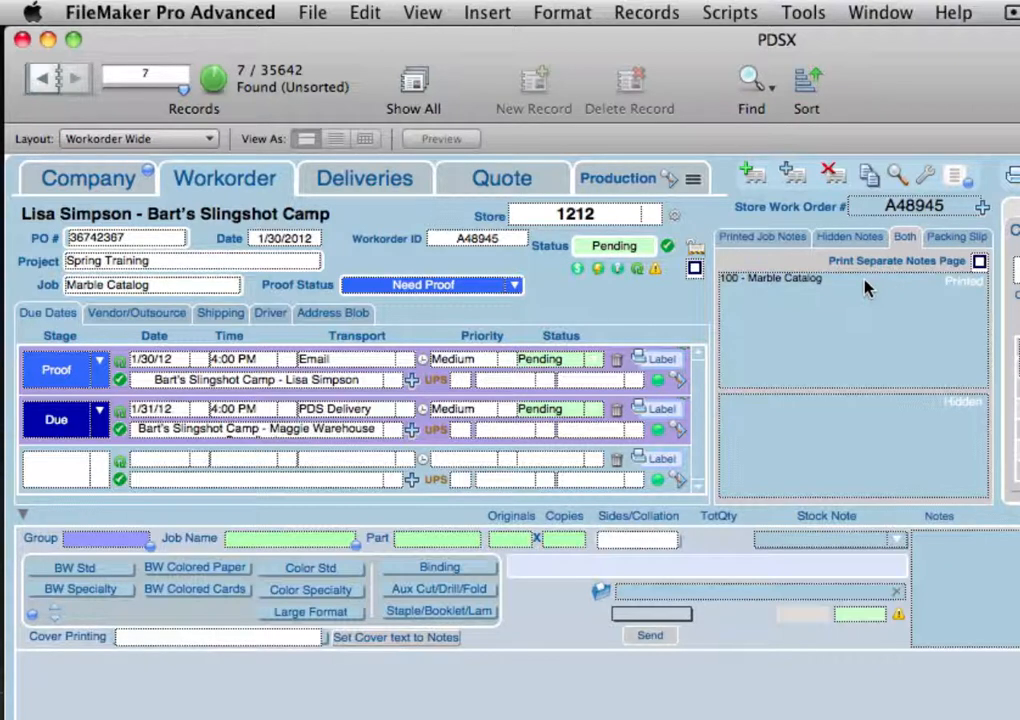
click(955, 240)
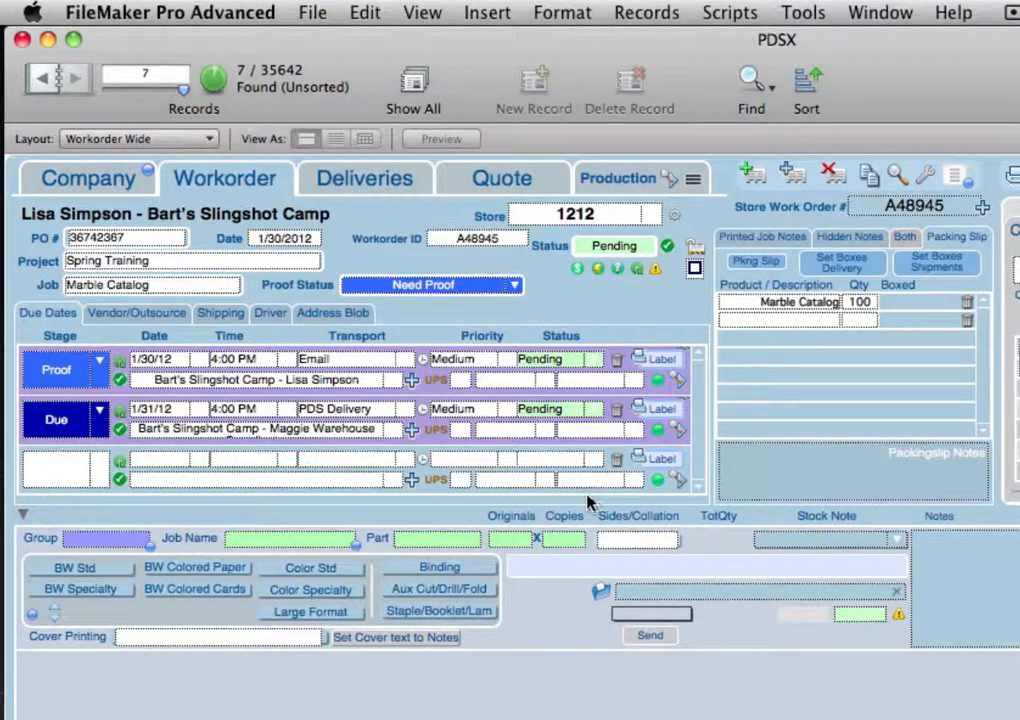
click(655, 297)
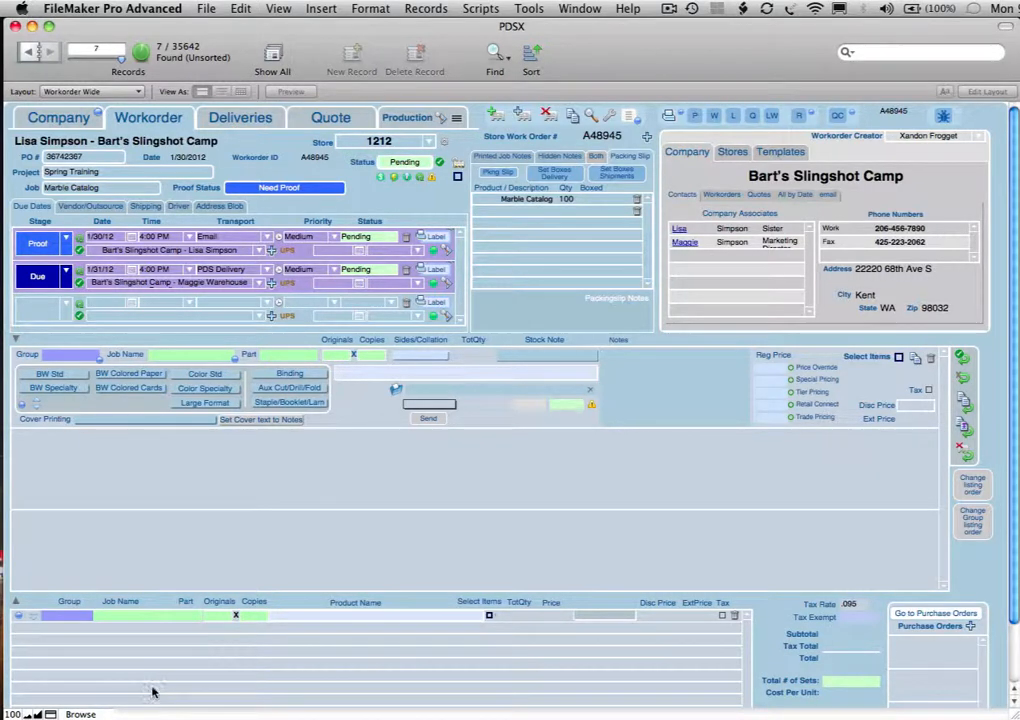
Step: Fill the first line item with job Marble Catalog, part Cover, 1 original, 100 copies, 1:1 Collated
click(180, 357)
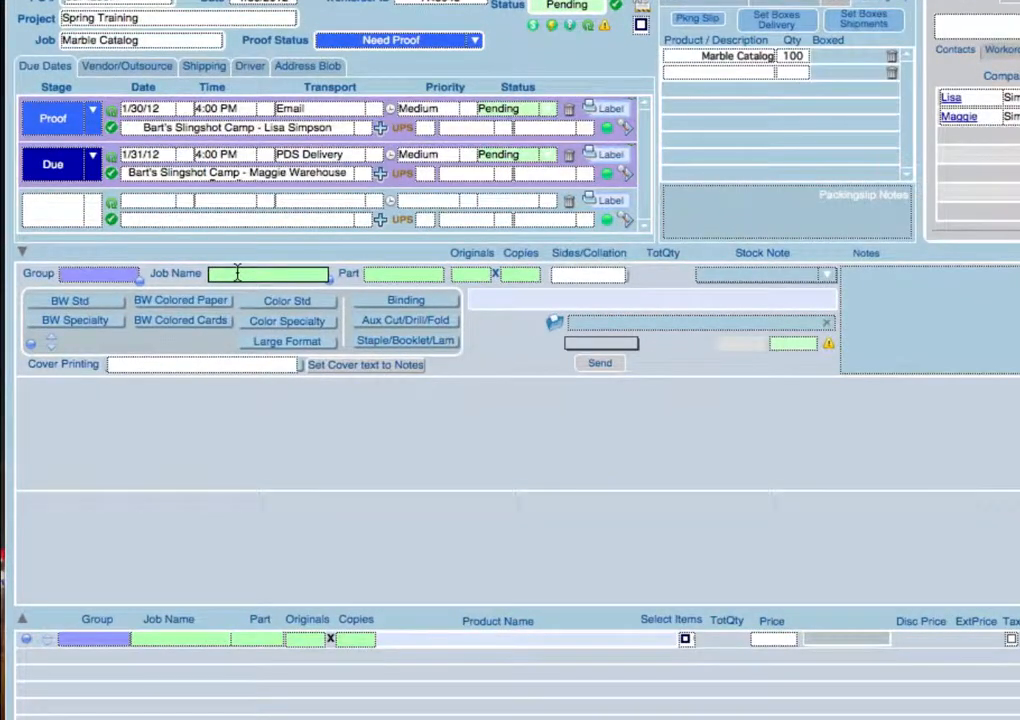
right_click(238, 276)
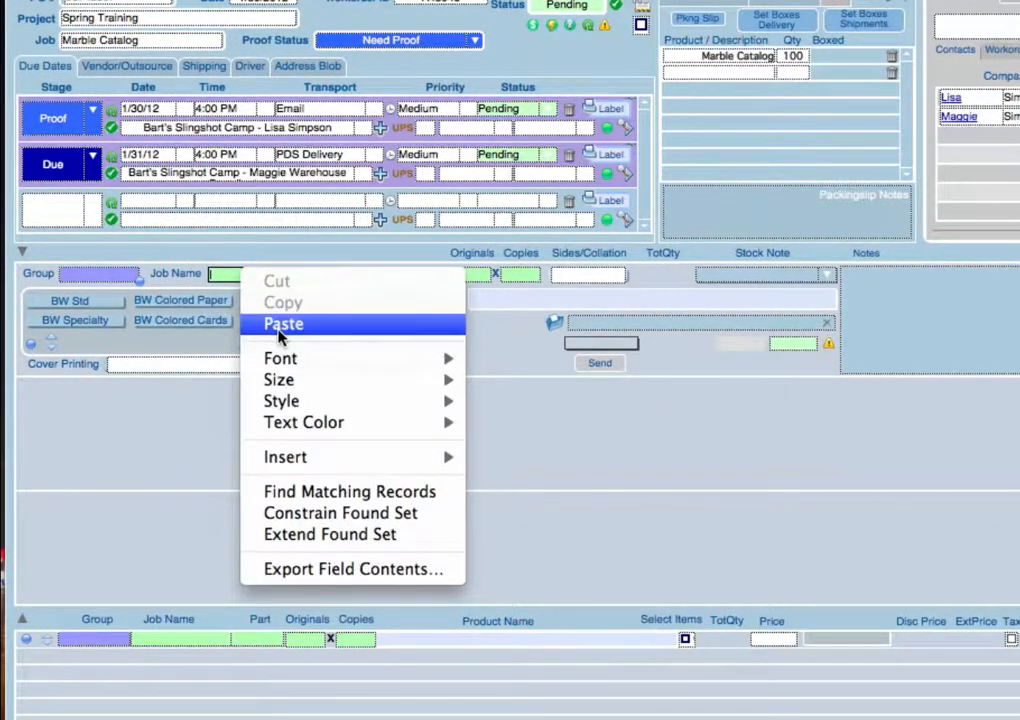
click(281, 324)
click(401, 276)
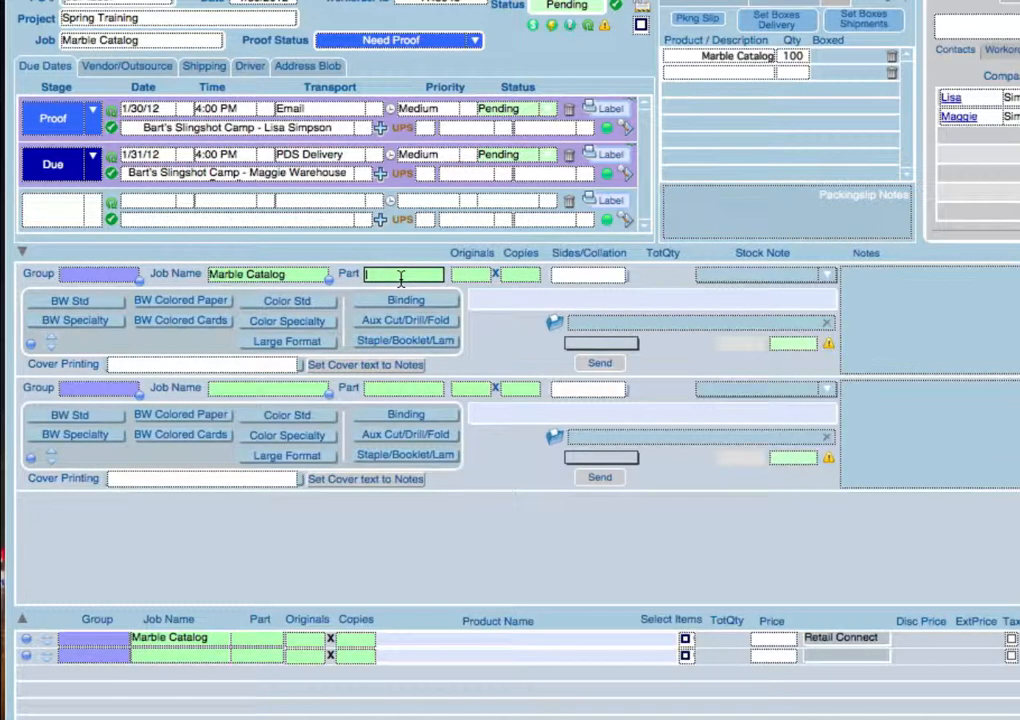
text(Cover)
key(Tab)
text(1)
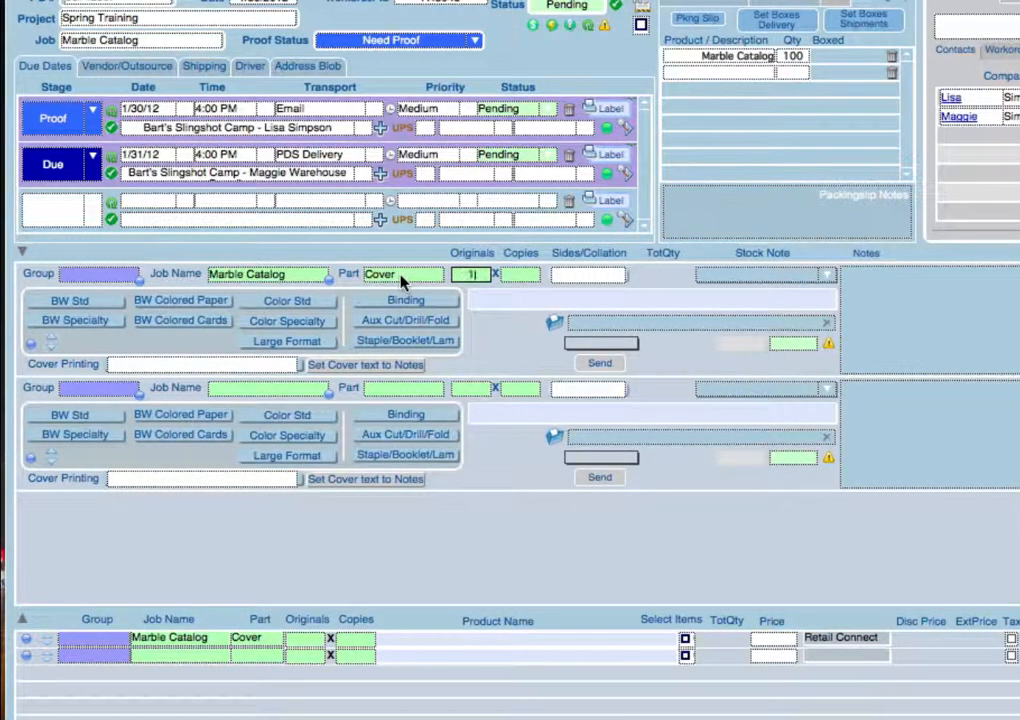
key(Tab)
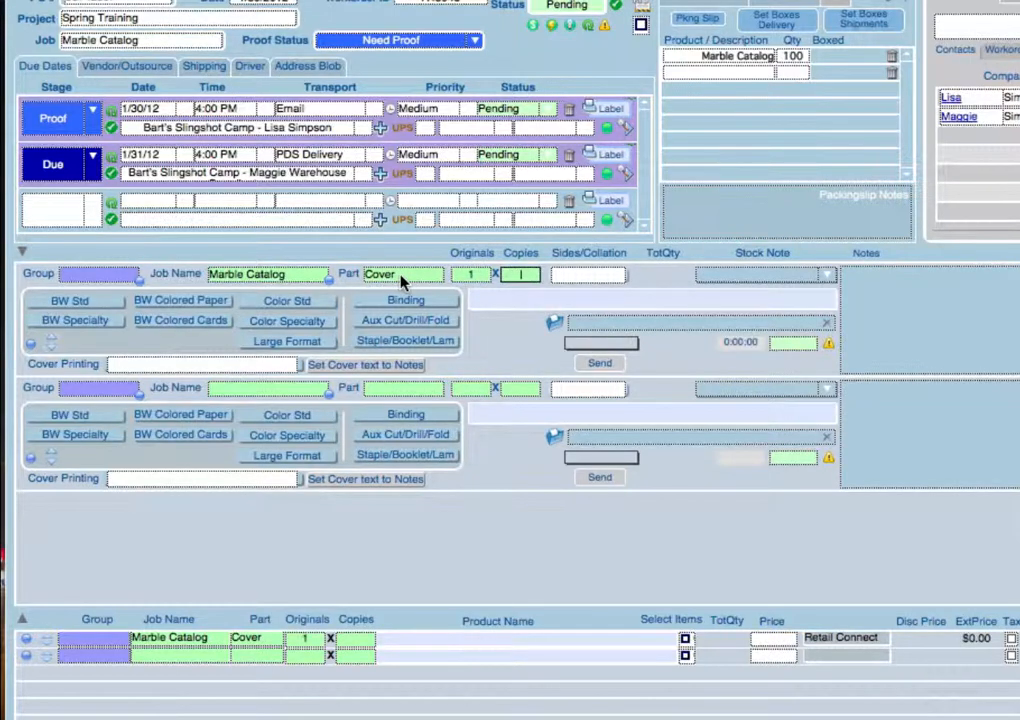
text(100)
click(588, 276)
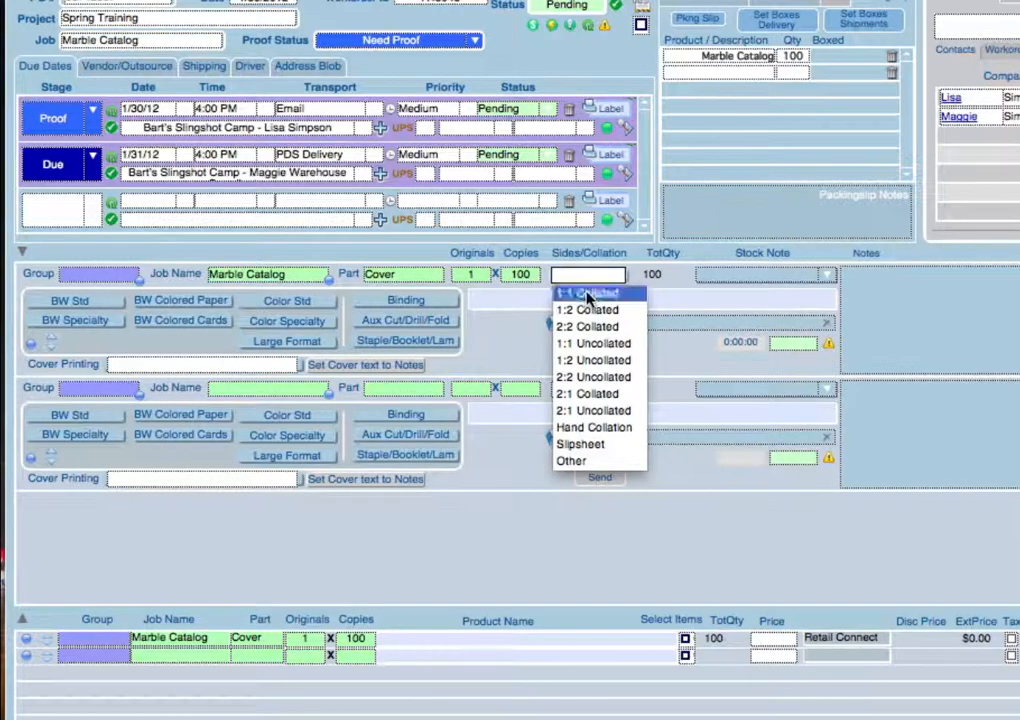
click(588, 293)
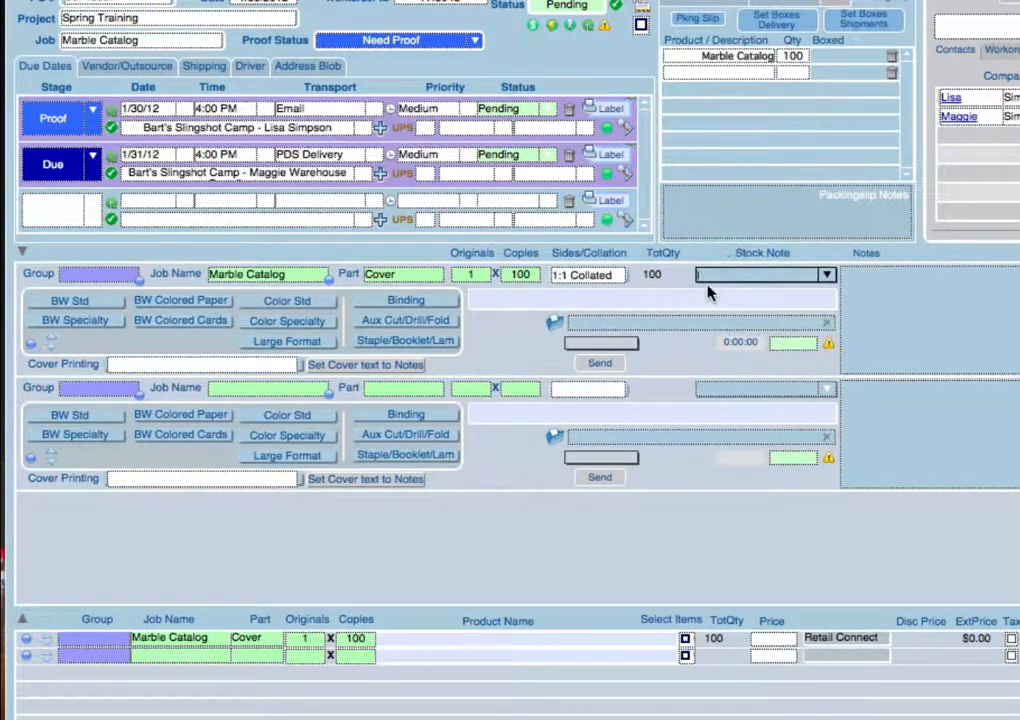
Step: Choose 80# Cover Xpressions white letter stock from the Color Specialty list
click(808, 277)
click(827, 277)
click(295, 326)
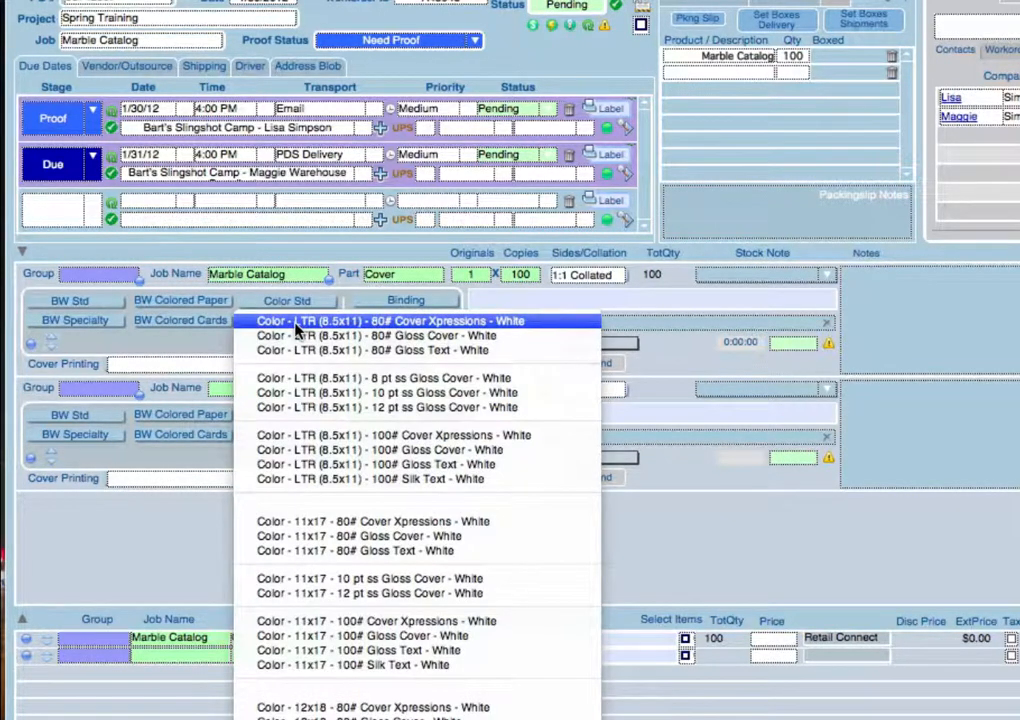
click(416, 323)
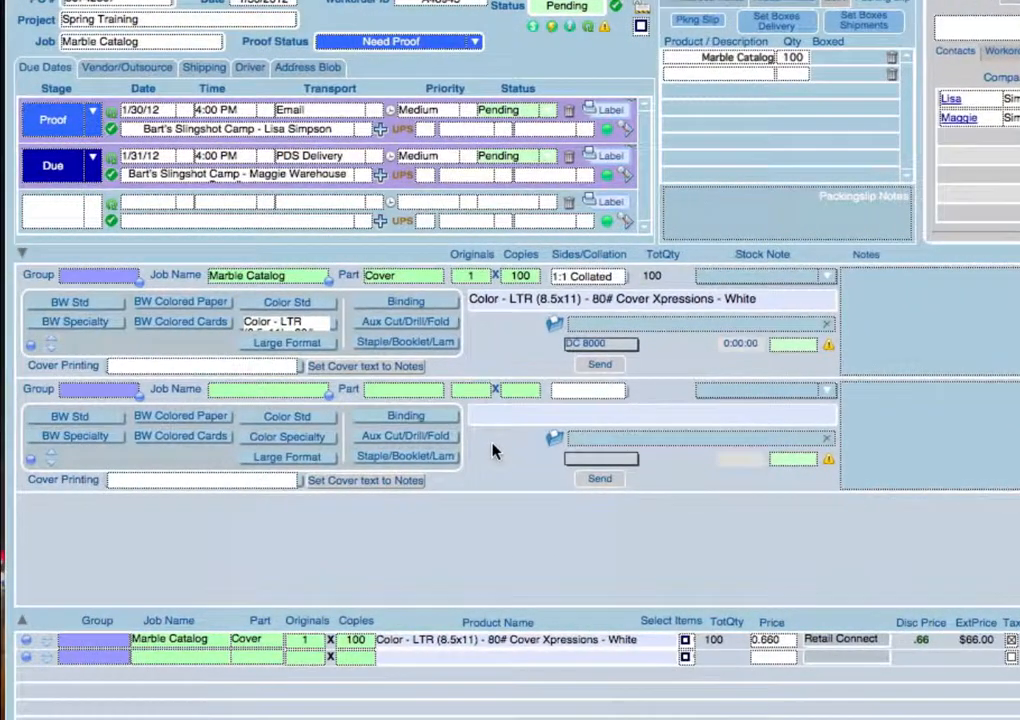
Step: Name the second part Guts with 38 originals, 100 copies, 1:2 Collated
click(403, 390)
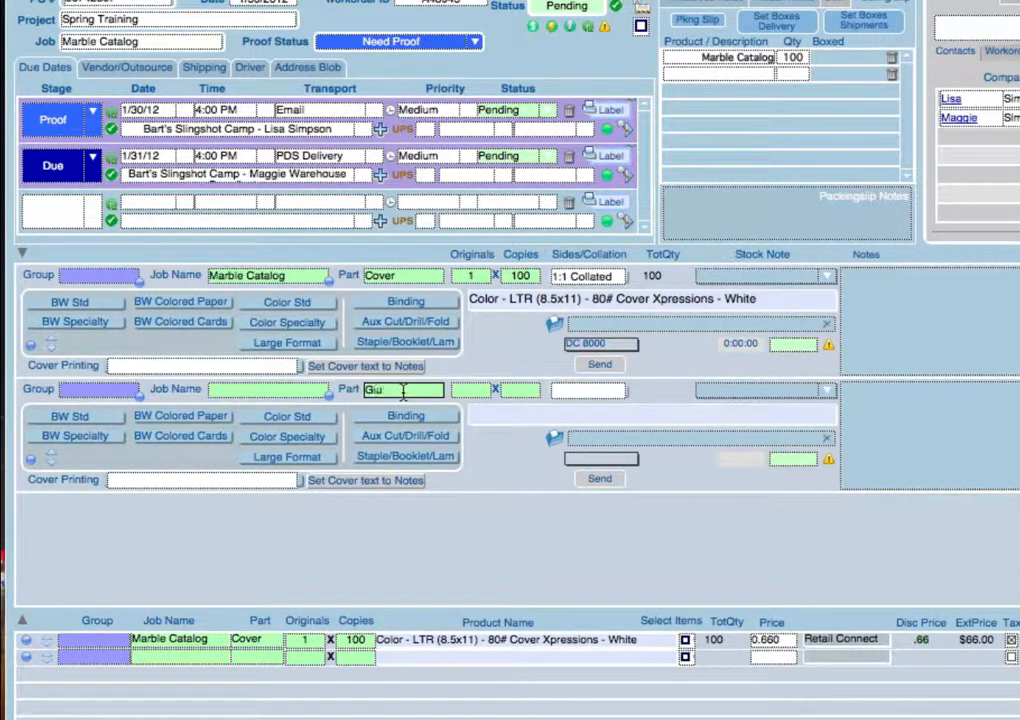
text(Guts)
click(472, 393)
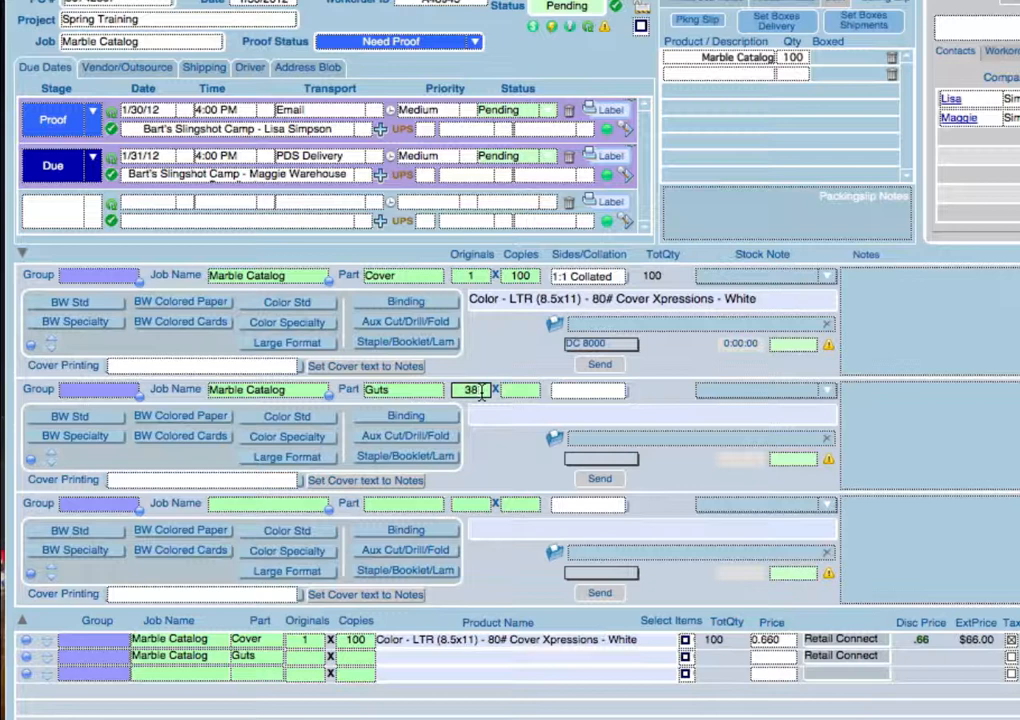
key(Tab)
text(100)
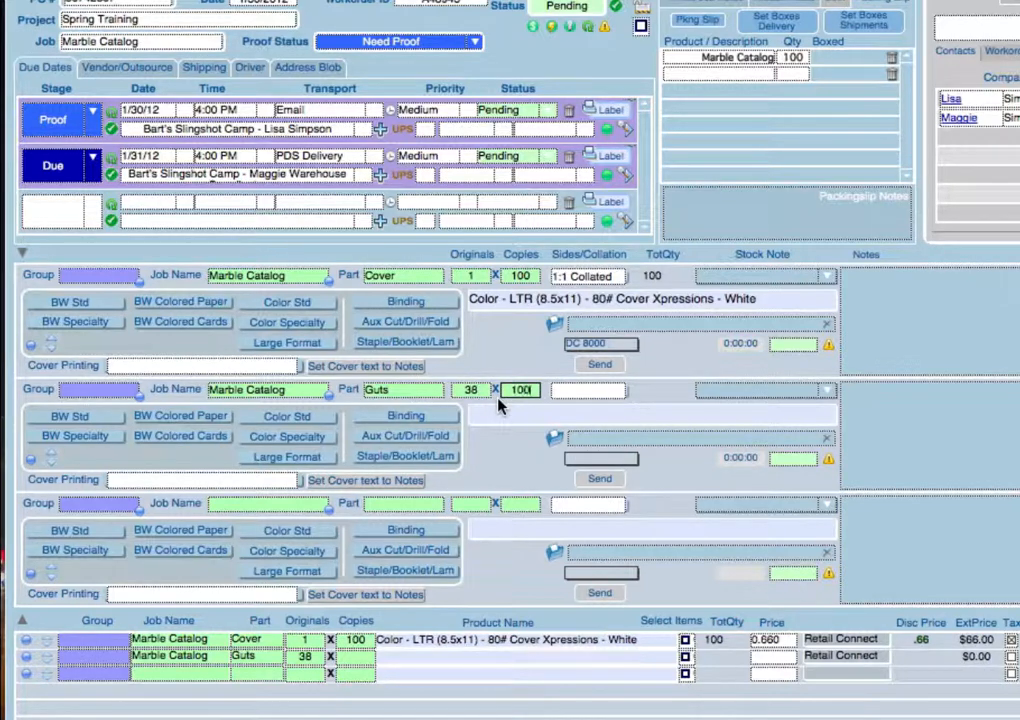
click(587, 392)
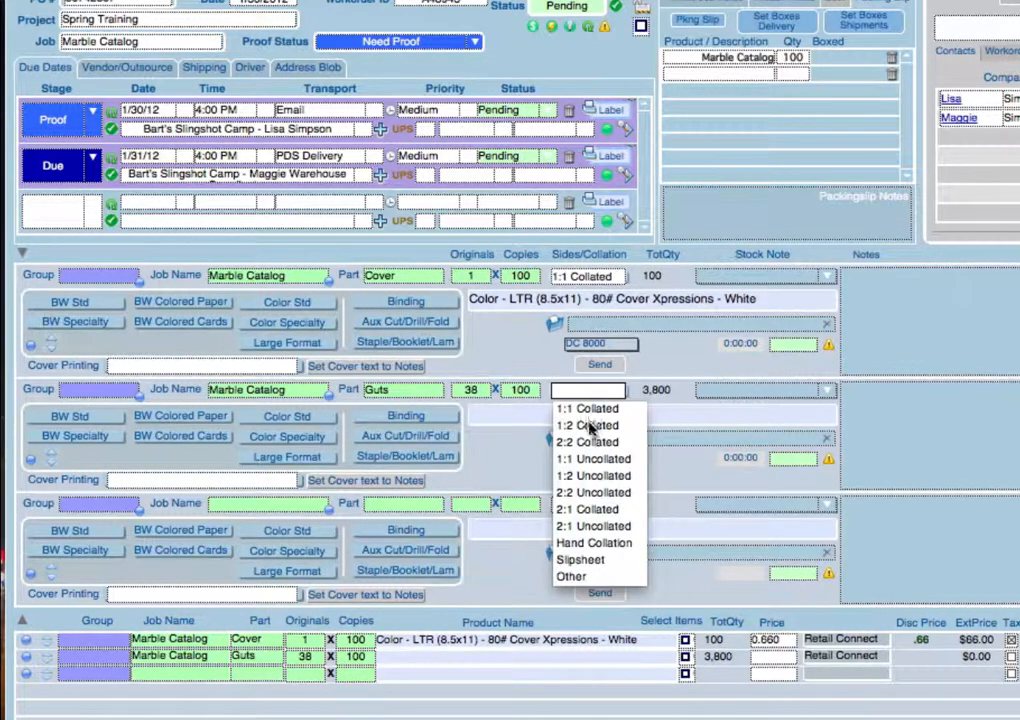
click(590, 425)
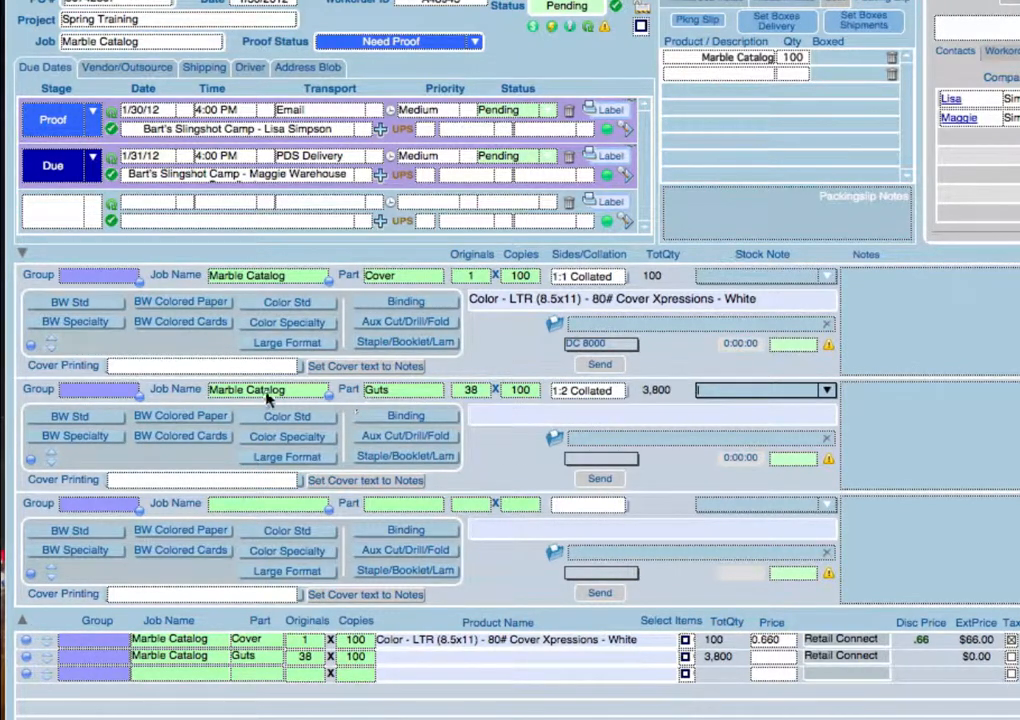
Step: Set the Guts stock to B/W LTR (8.5x11) 20# White
click(84, 418)
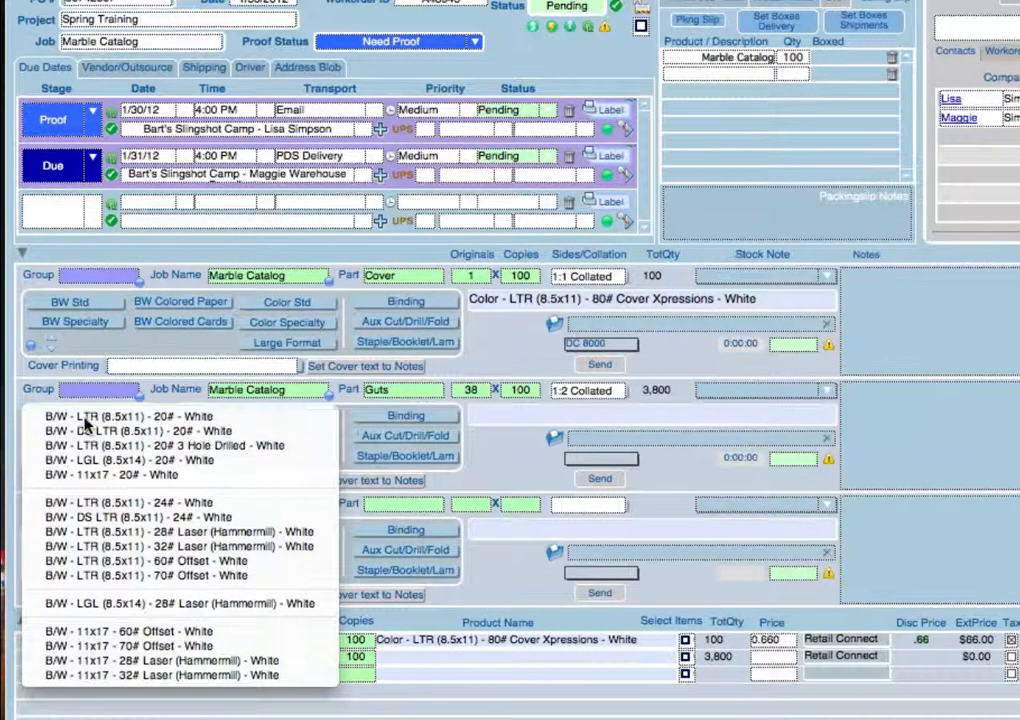
click(86, 422)
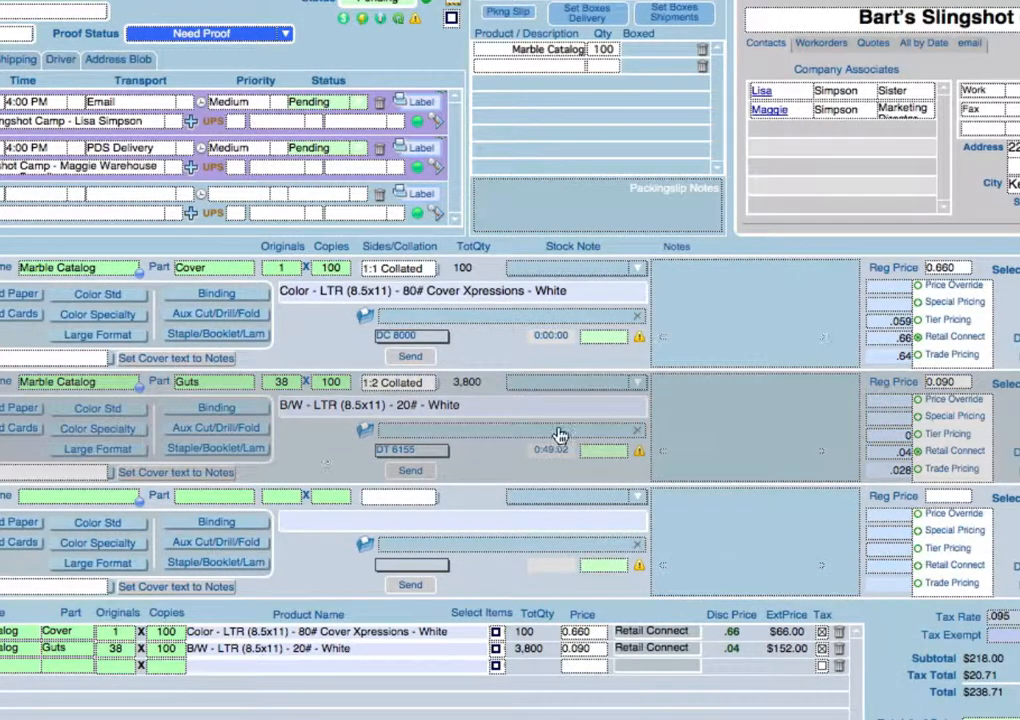
click(729, 411)
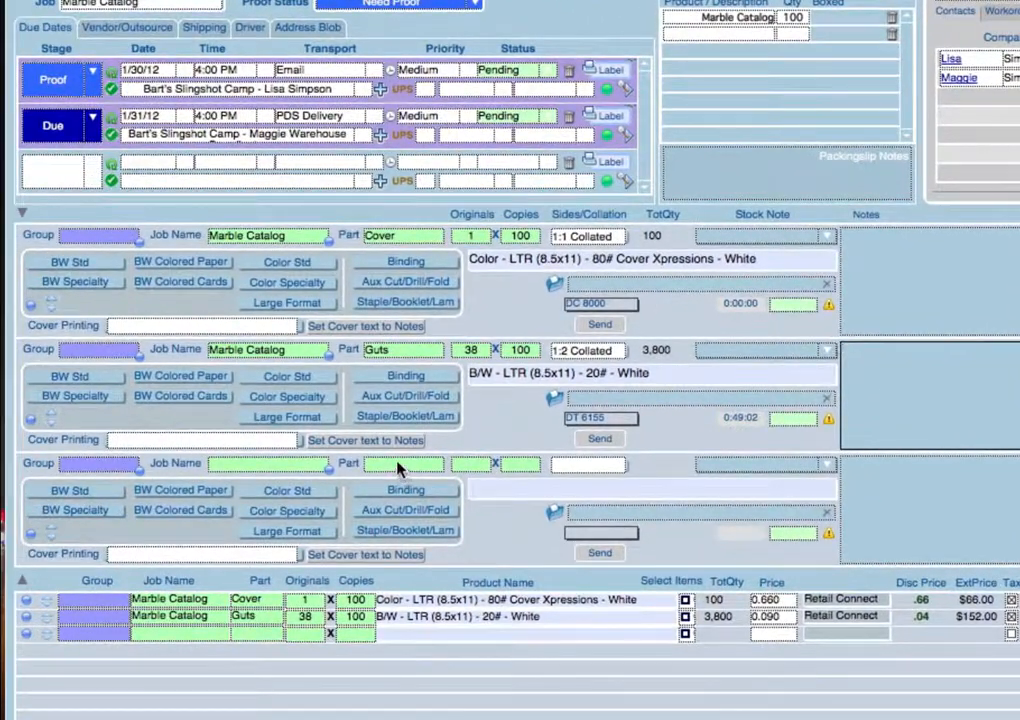
Step: Add a Bind line of 1 × 100 with Coil Bind Card Cover 1-40 pages, then select all three items
click(394, 467)
text(Bindi)
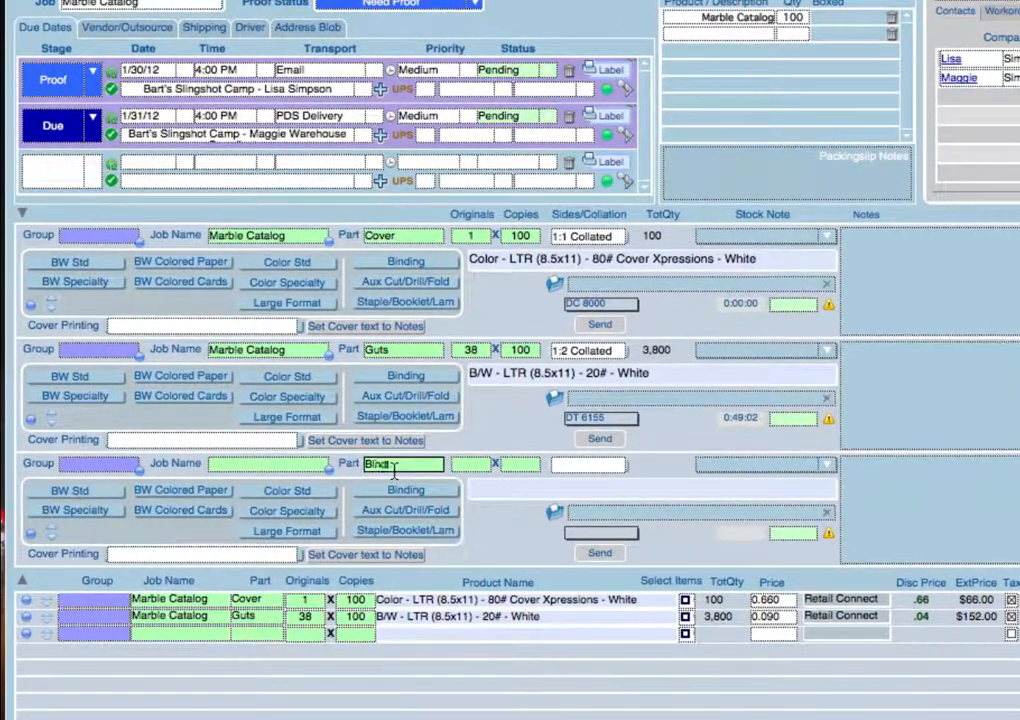
click(470, 465)
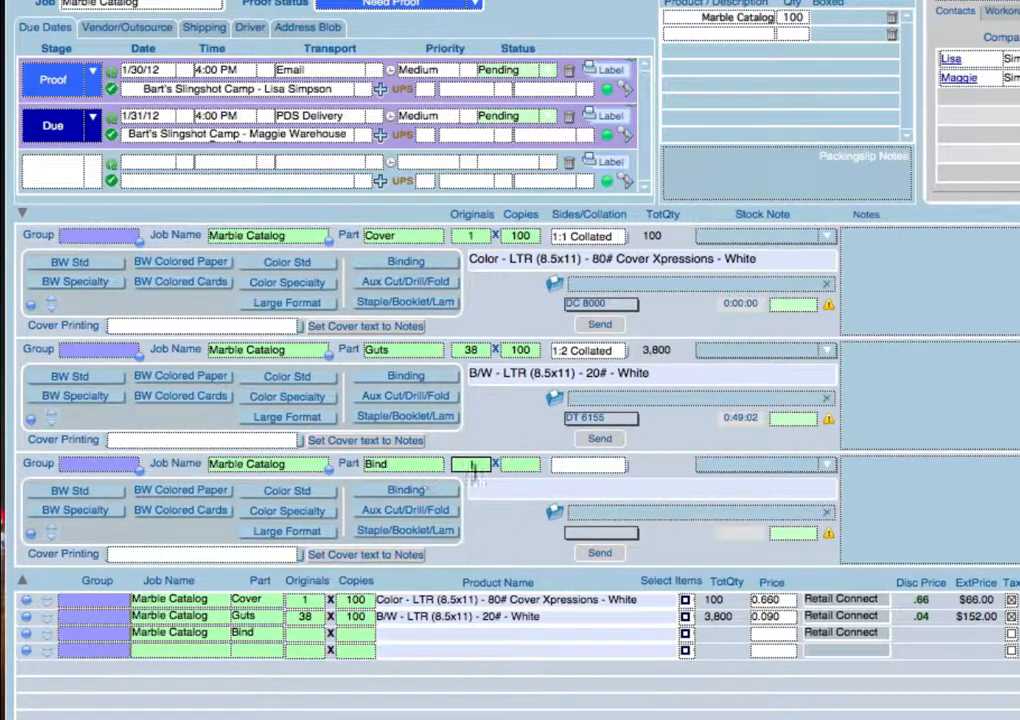
key(Tab)
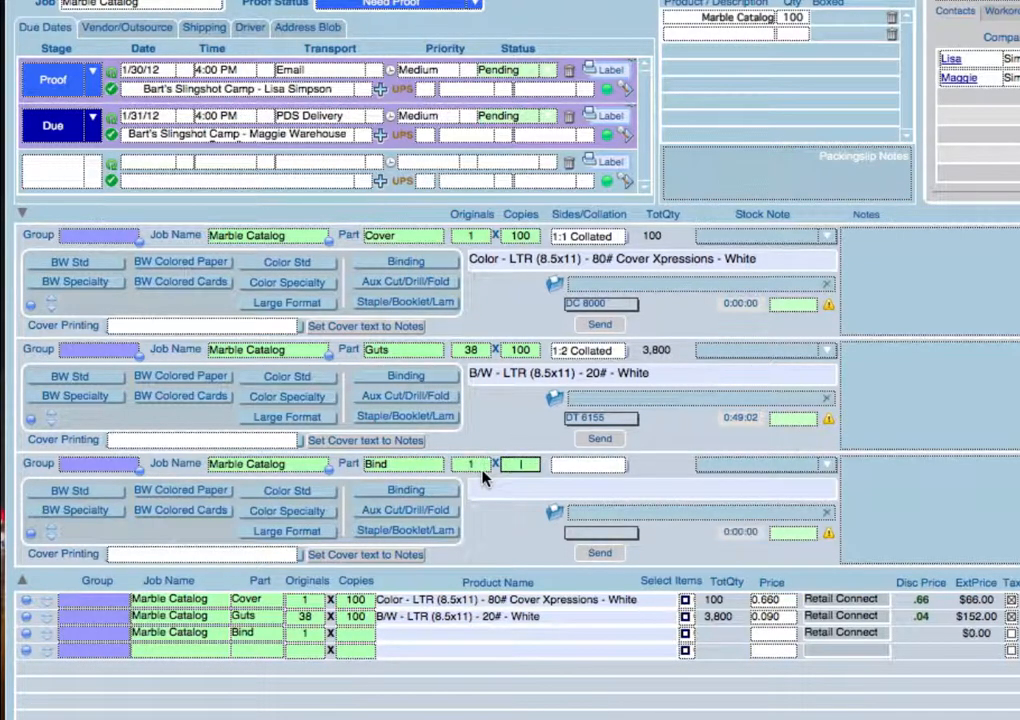
text(100)
click(405, 492)
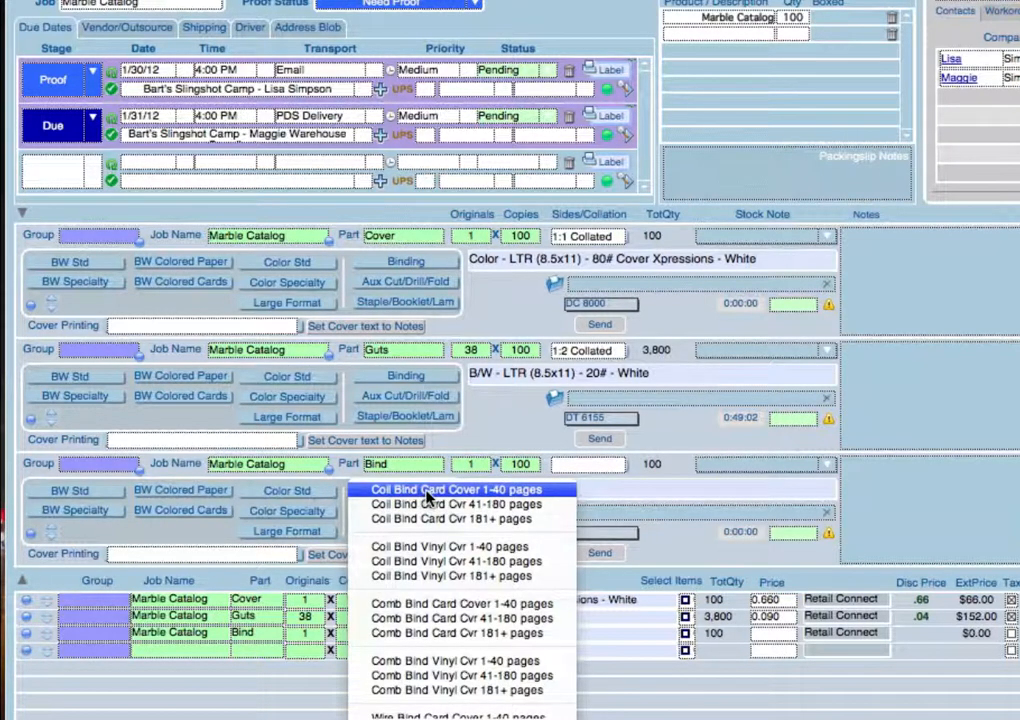
click(427, 491)
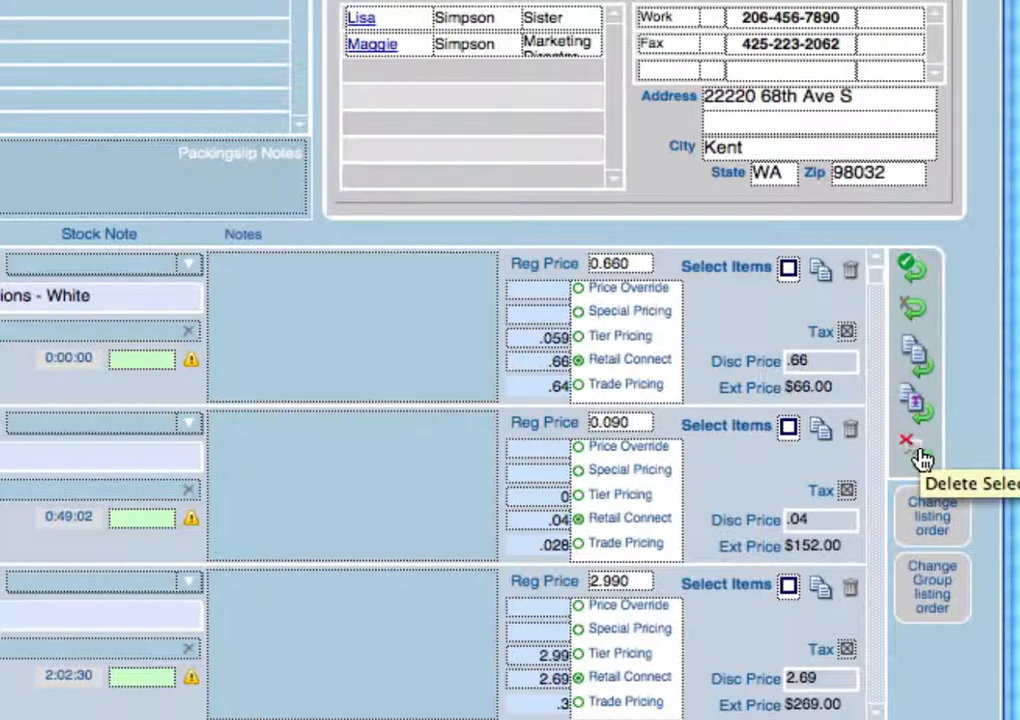
click(909, 268)
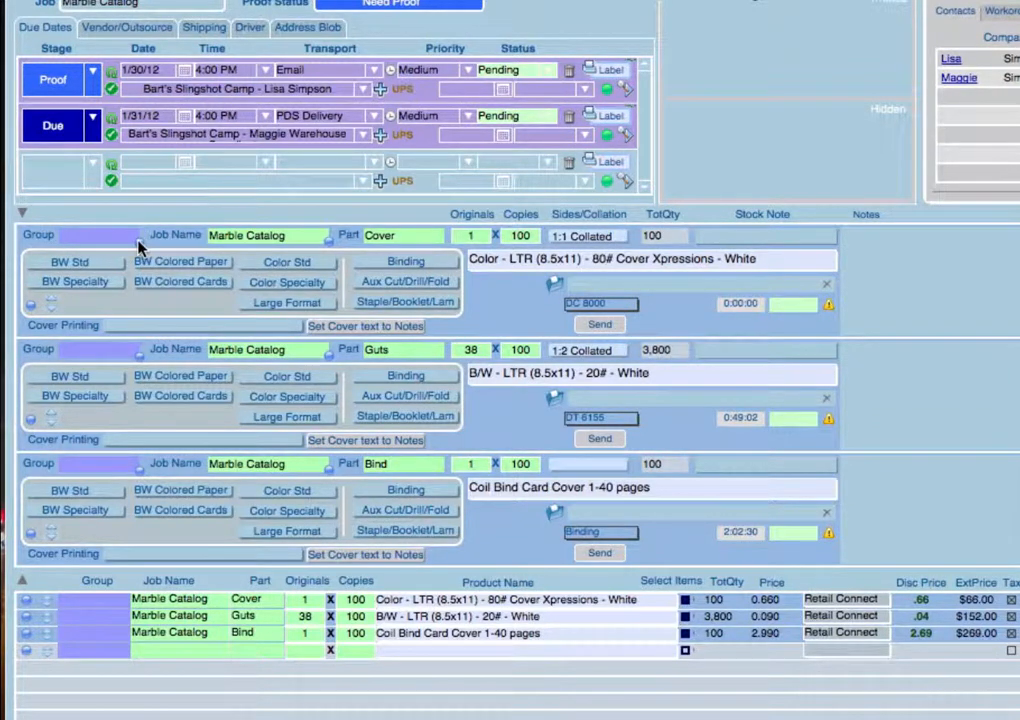
Step: Group the Cover, Guts and Bind items under the name Marble Catalog
click(81, 236)
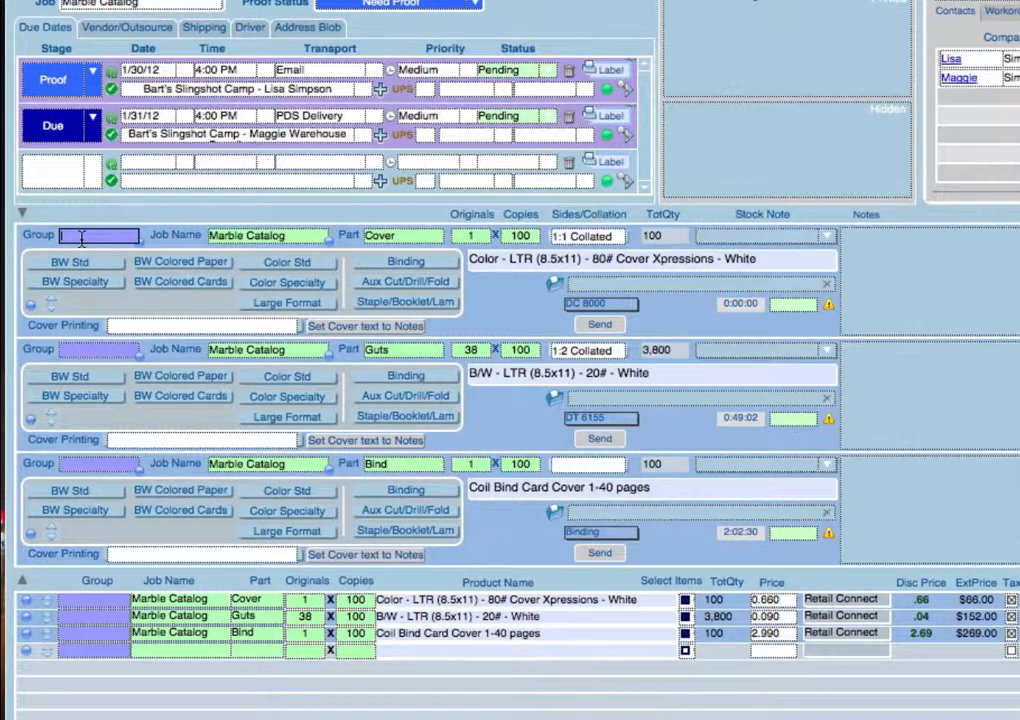
text(Marble Catalog)
click(140, 243)
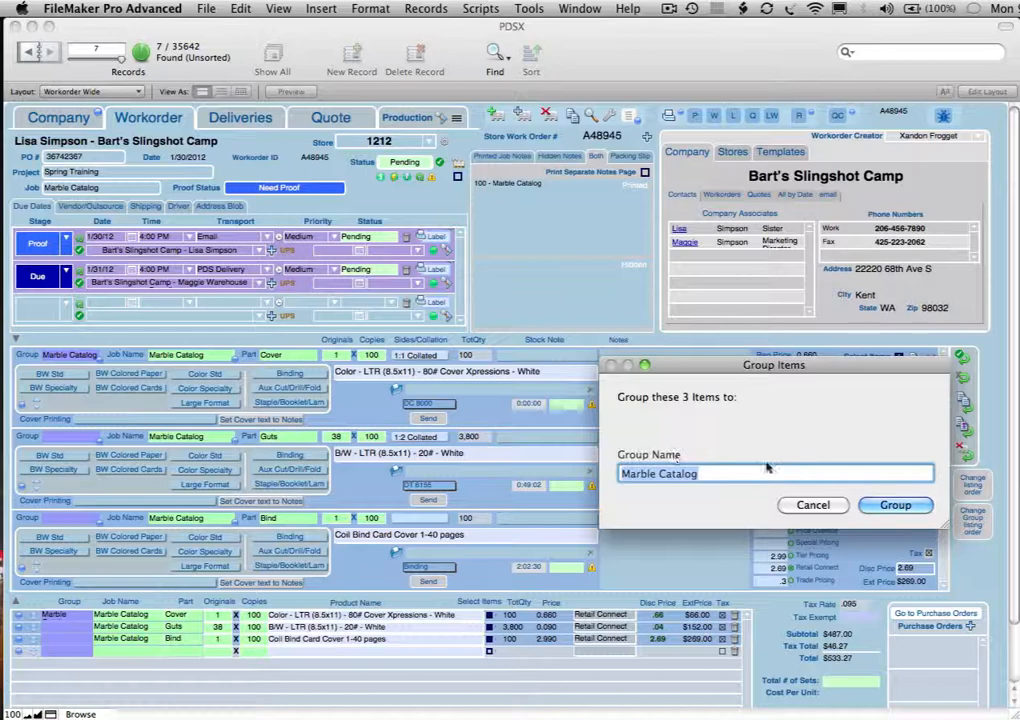
click(900, 505)
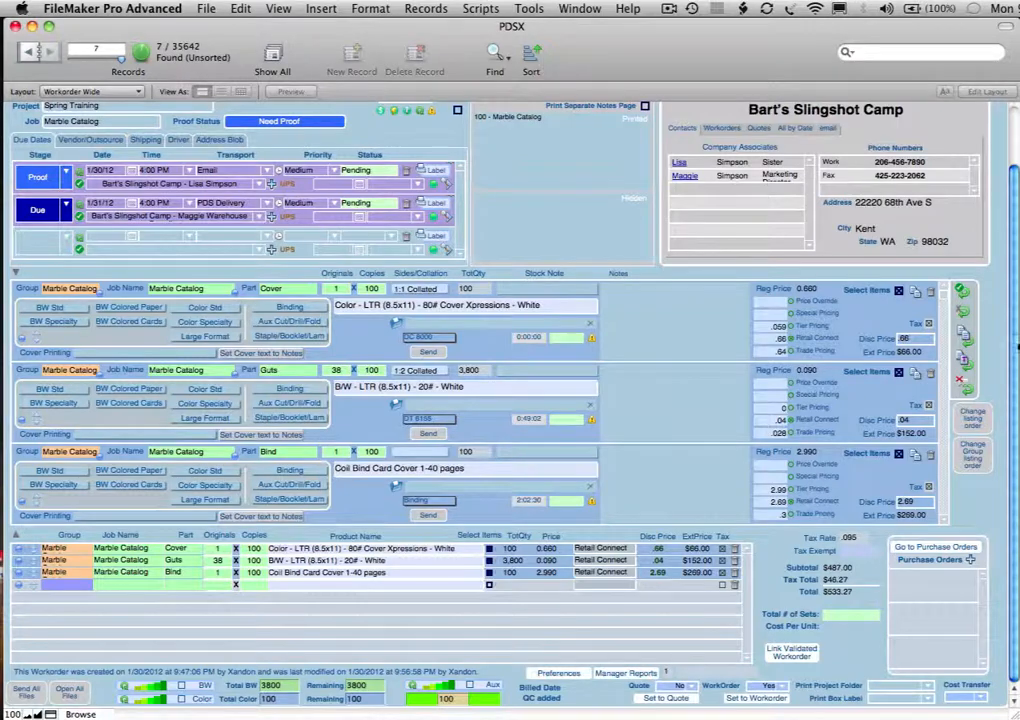
Step: Bring up the packing slip contents for work order A48945
scroll(810, 273, up, 3)
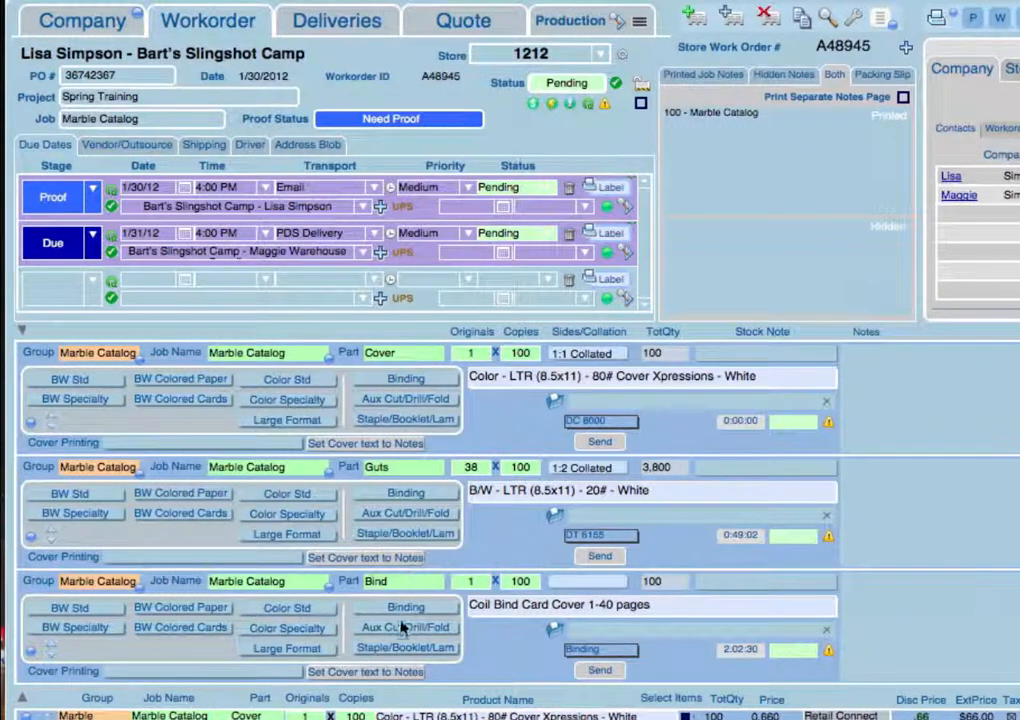
click(688, 141)
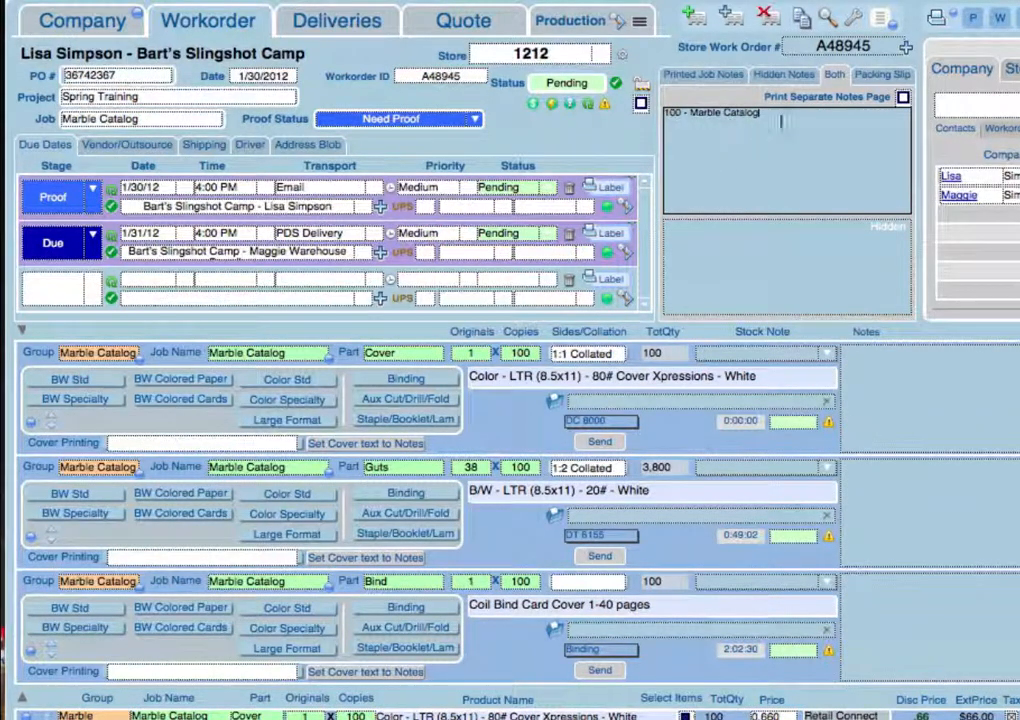
click(885, 78)
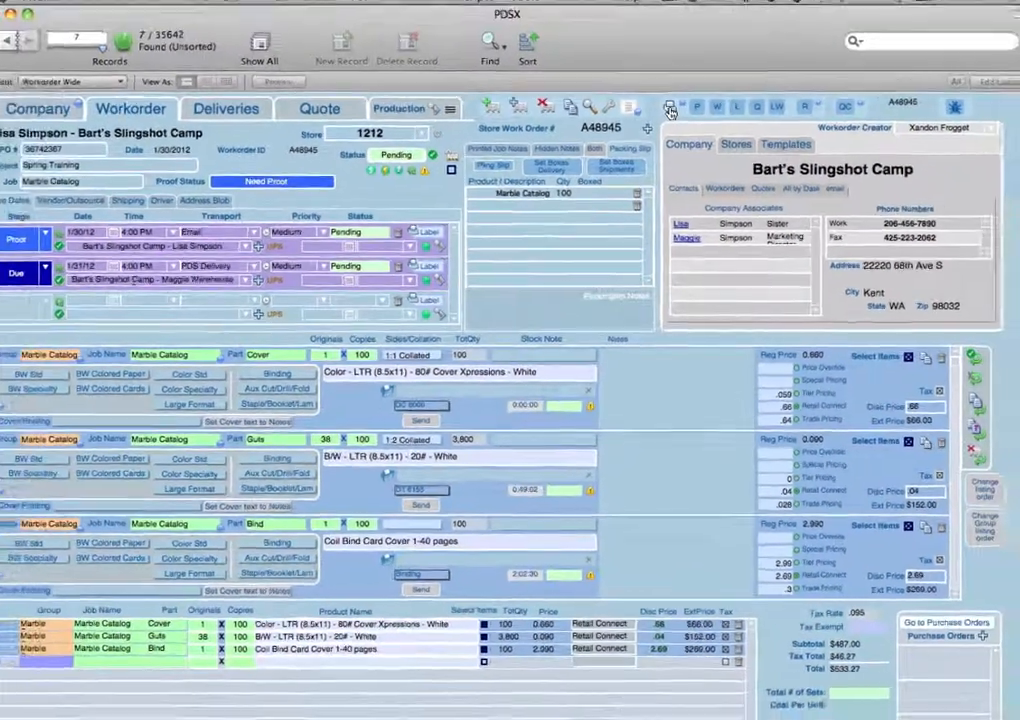
Step: Bring up the Marble Catalog Proof Approval form and drag the Print dialog aside to review it
click(669, 110)
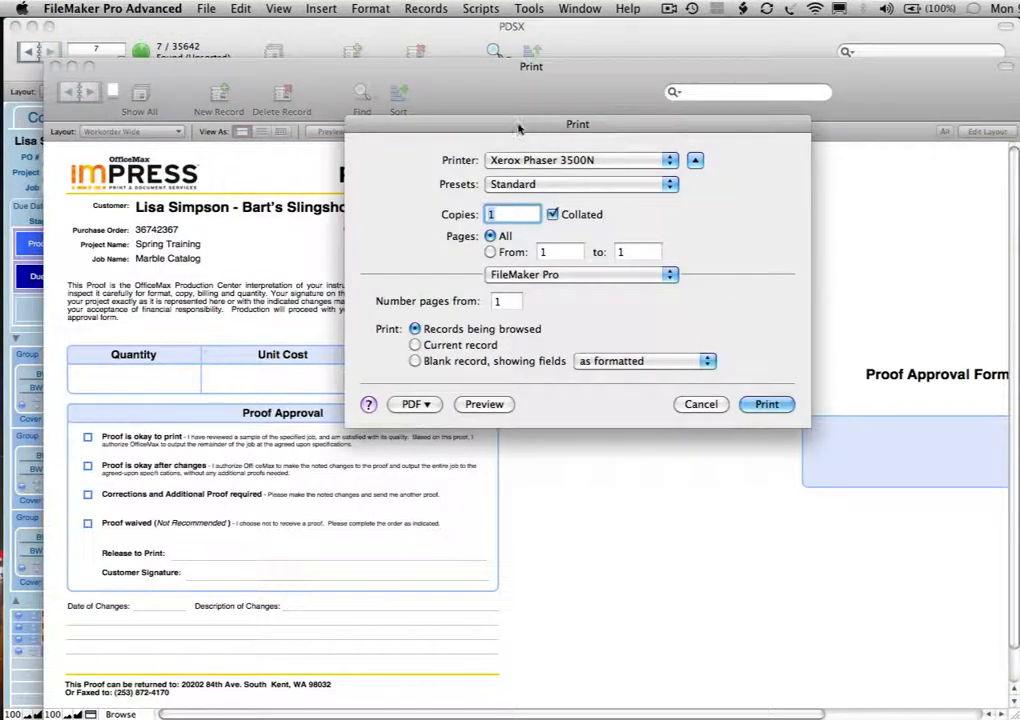
drag(518, 128, 724, 102)
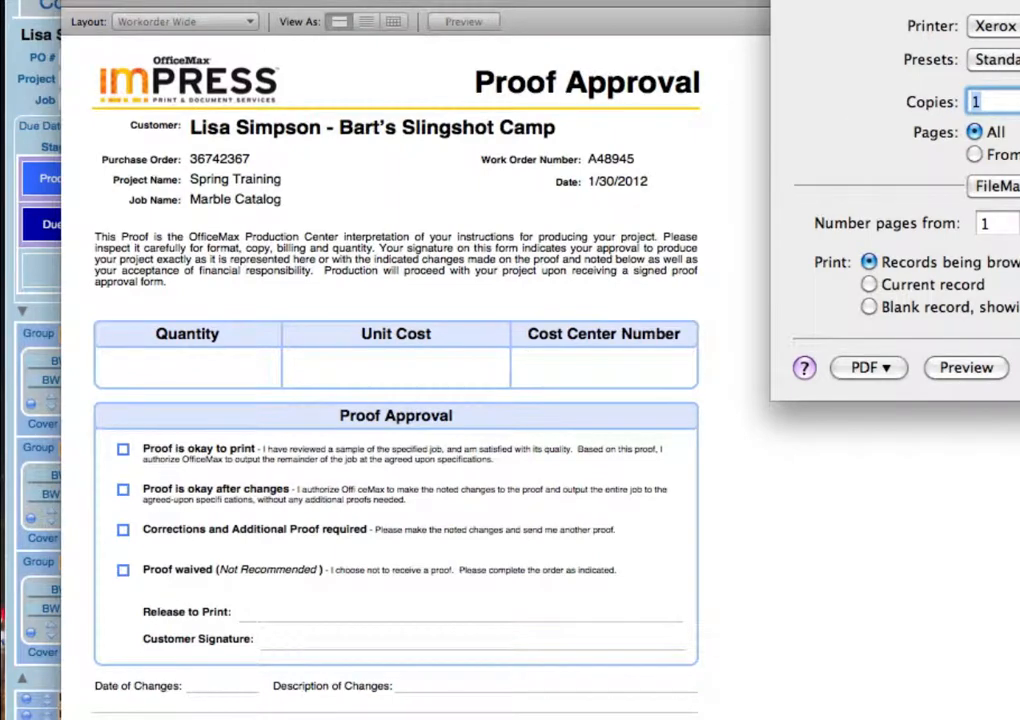
drag(800, 2, 958, 0)
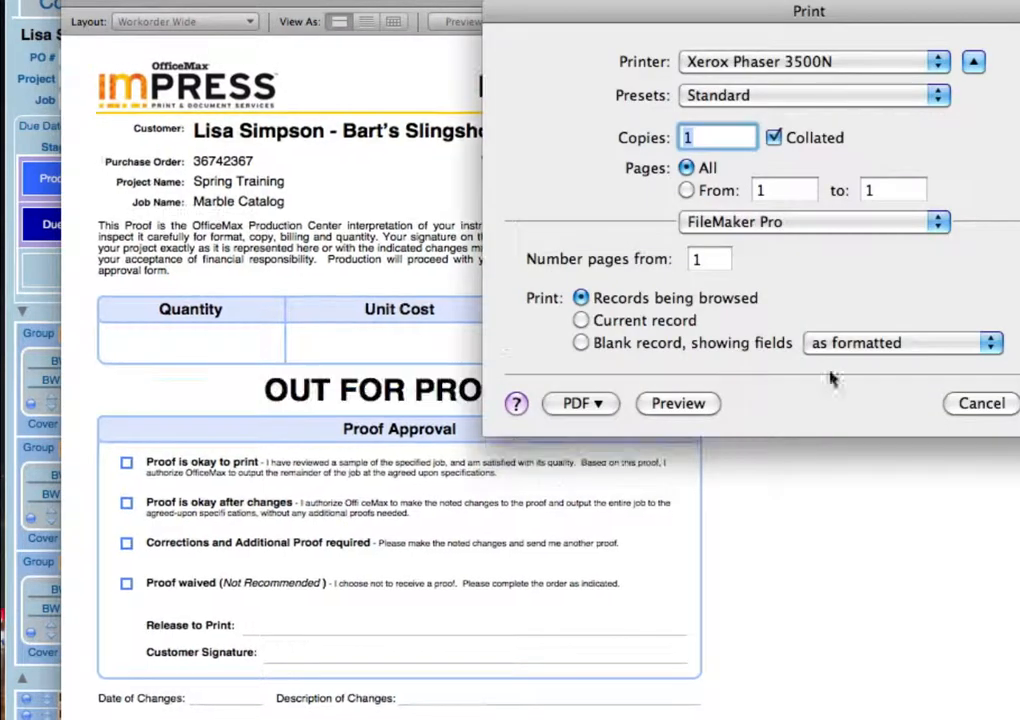
drag(535, 18, 801, 32)
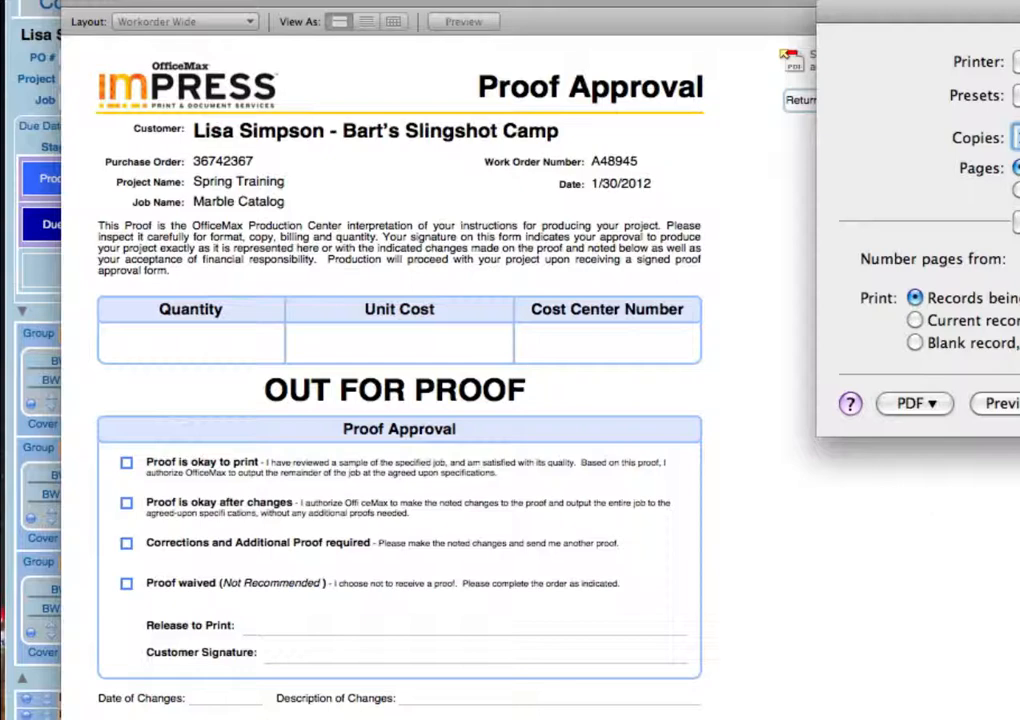
Step: Continue past the proof's Print dialog and print the ticket for work order A48945
key(Escape)
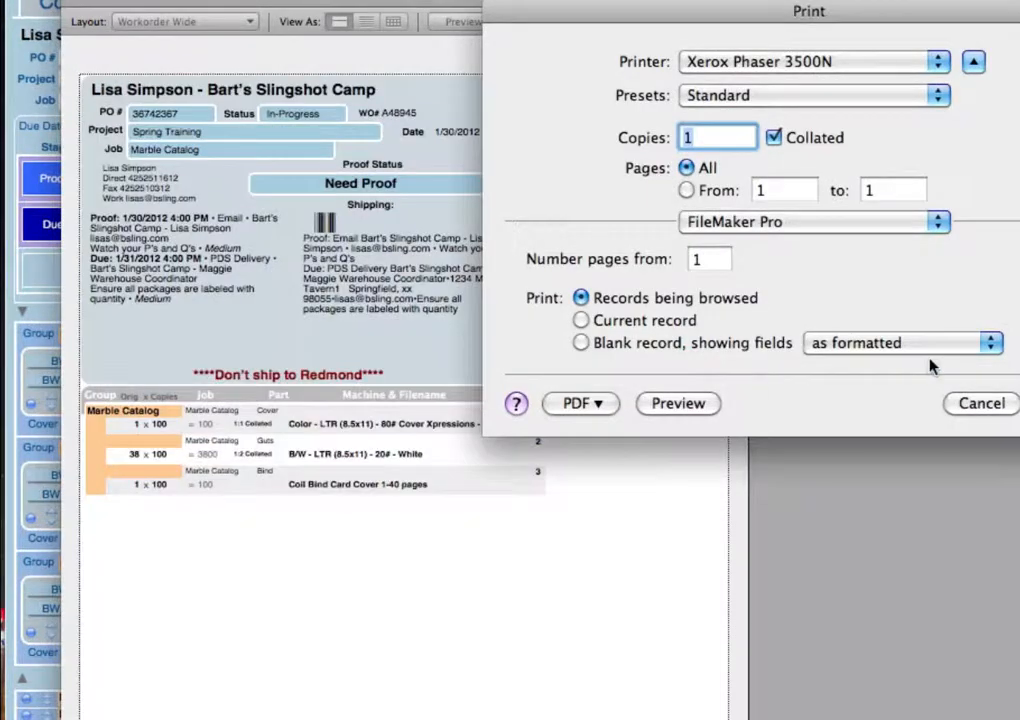
drag(565, 12, 862, 0)
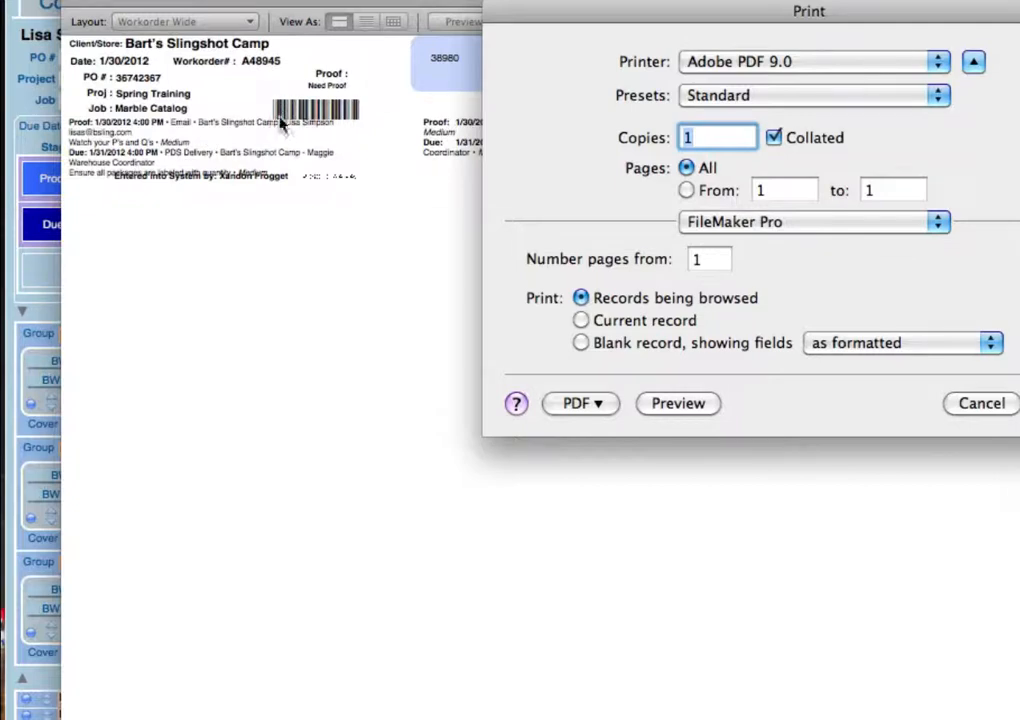
click(975, 404)
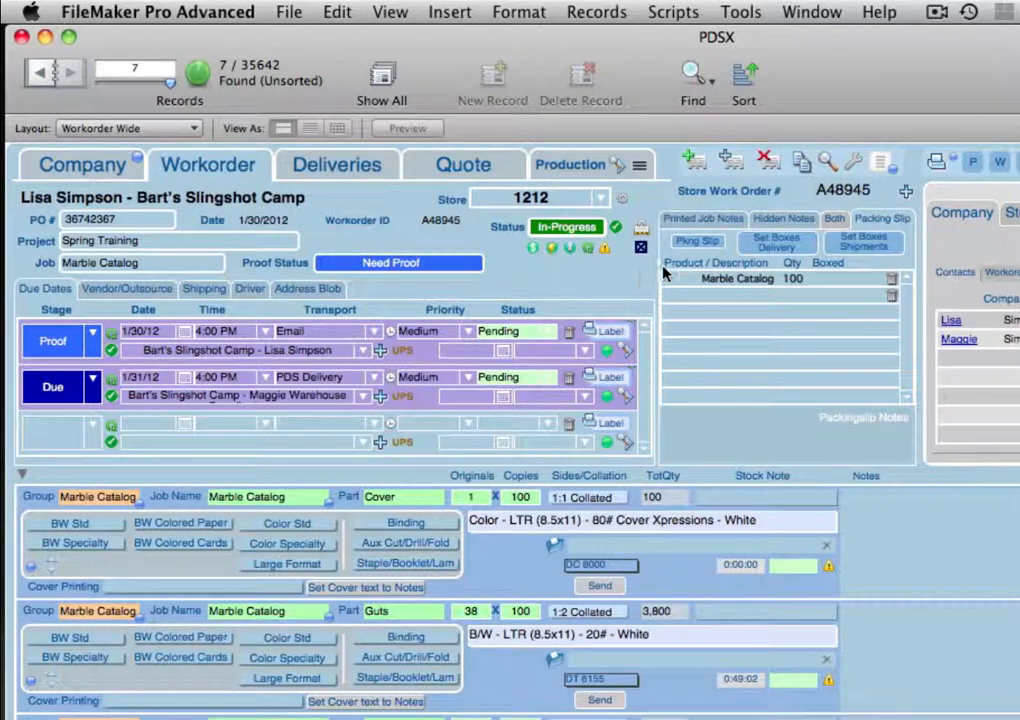
Step: Switch work order A48945's notes panel to Both to show printed and hidden notes
click(832, 221)
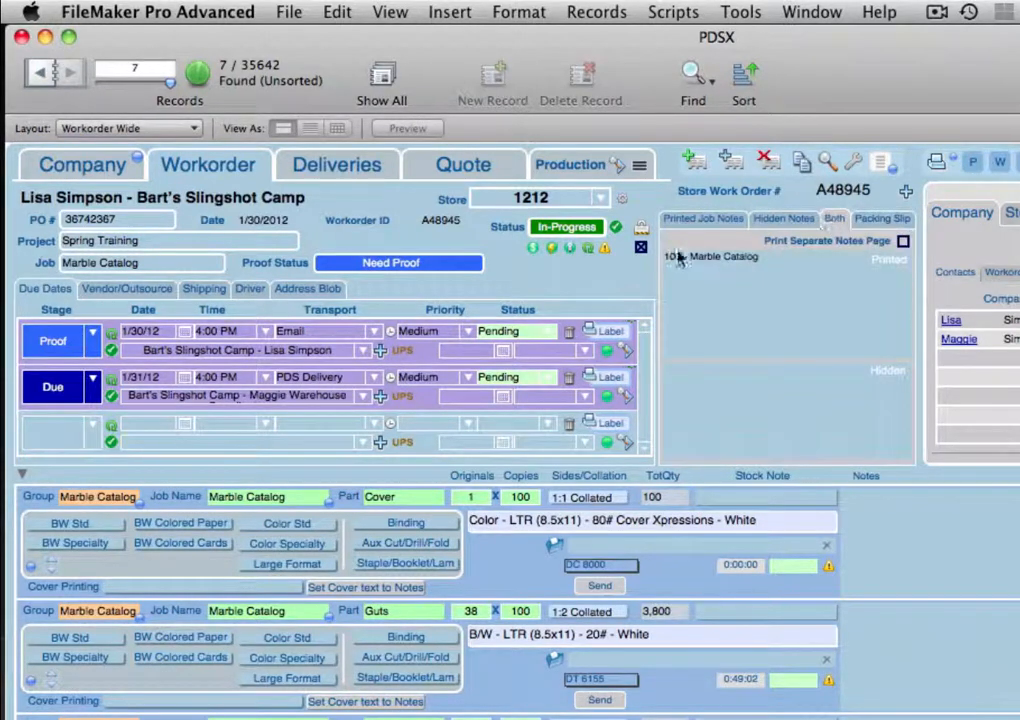